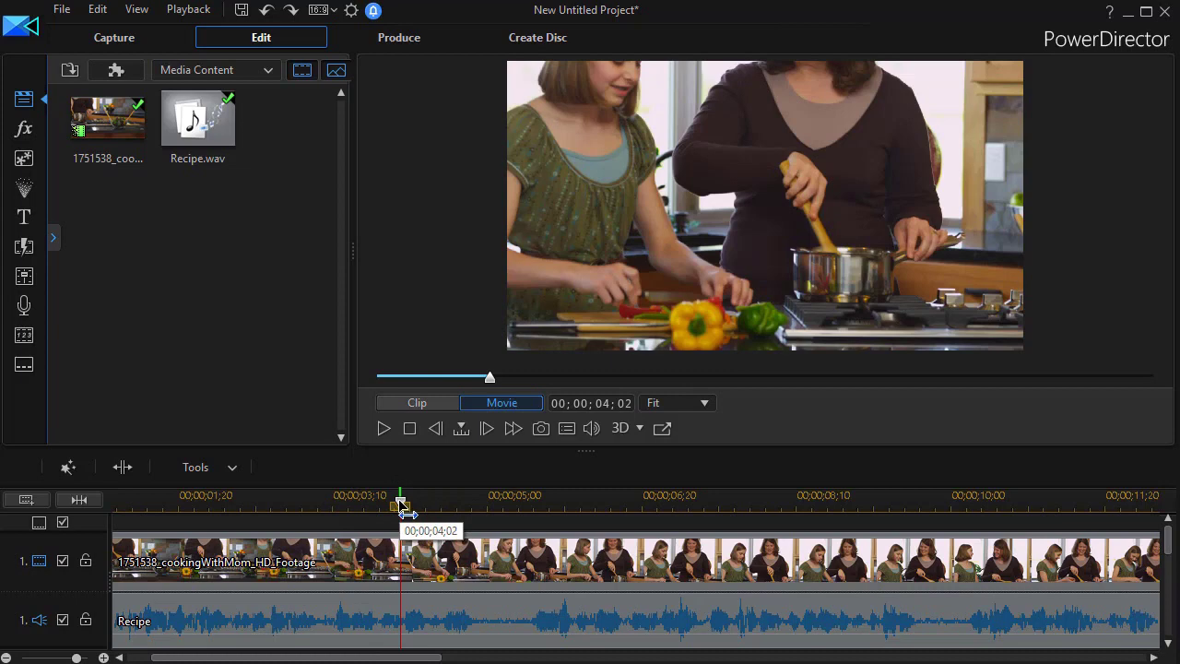
Step: Play the movie from the start and stop just after the unwanted word
left_click_drag(402, 507, 78, 539)
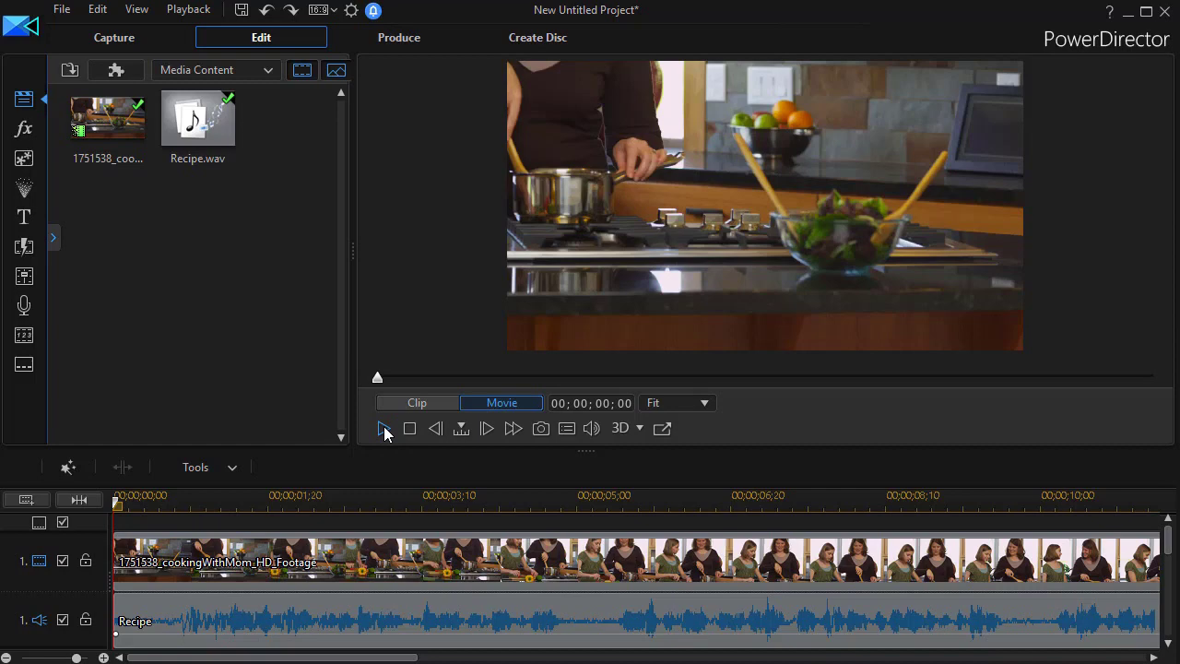
left_click(384, 429)
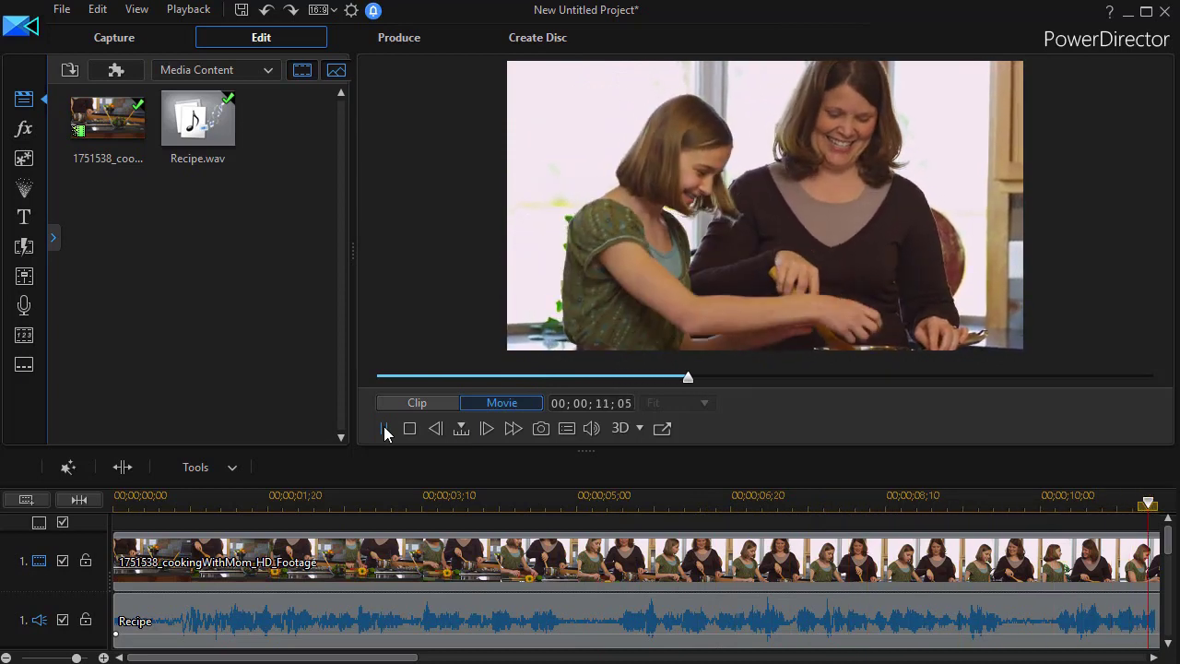
left_click(383, 425)
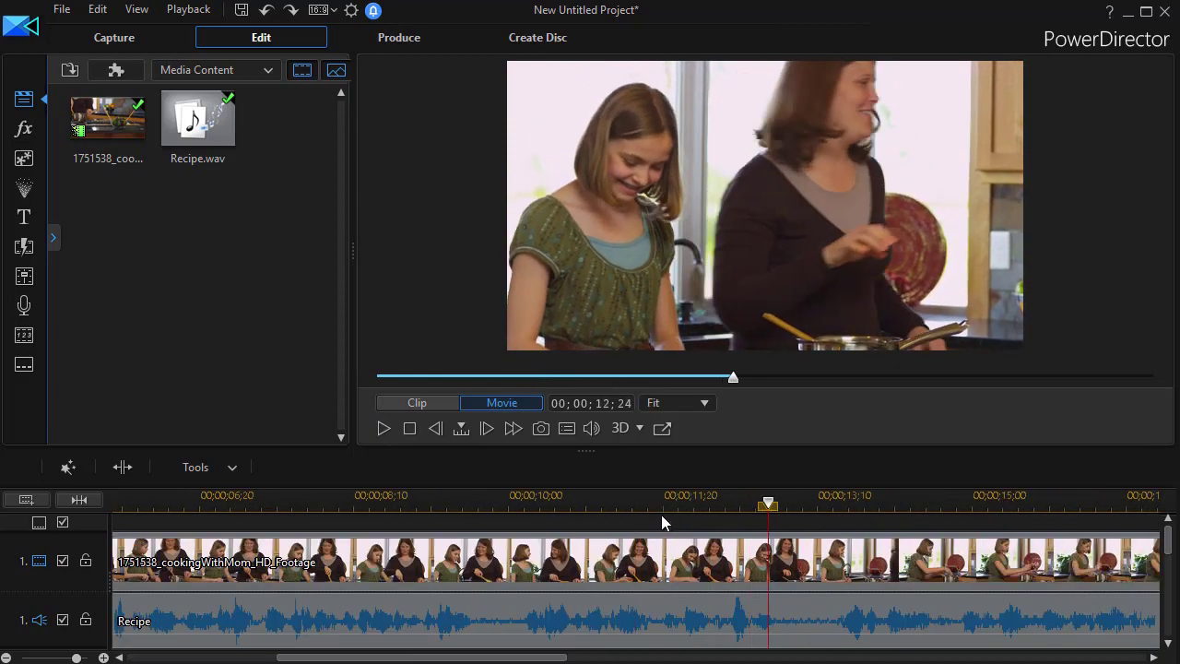
Step: Set the playhead at 00;00;11;26, where the unwanted word begins, replaying to check
mouse_move(770, 505)
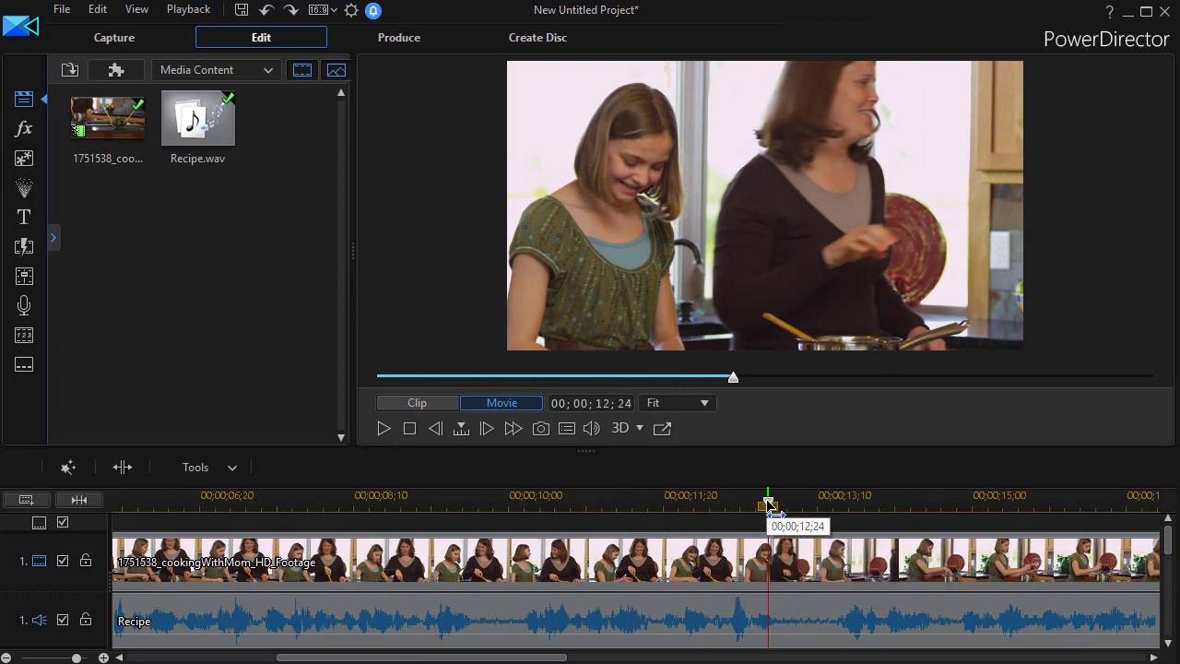
left_click_drag(769, 505, 653, 502)
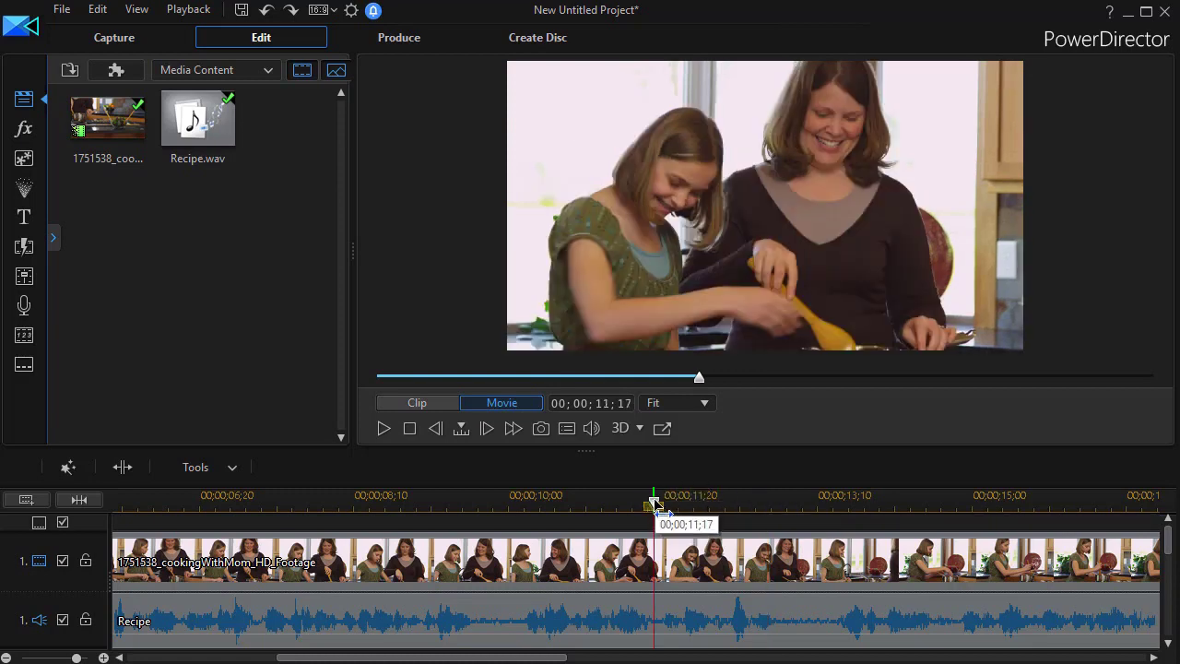
left_click(383, 429)
left_click(383, 429)
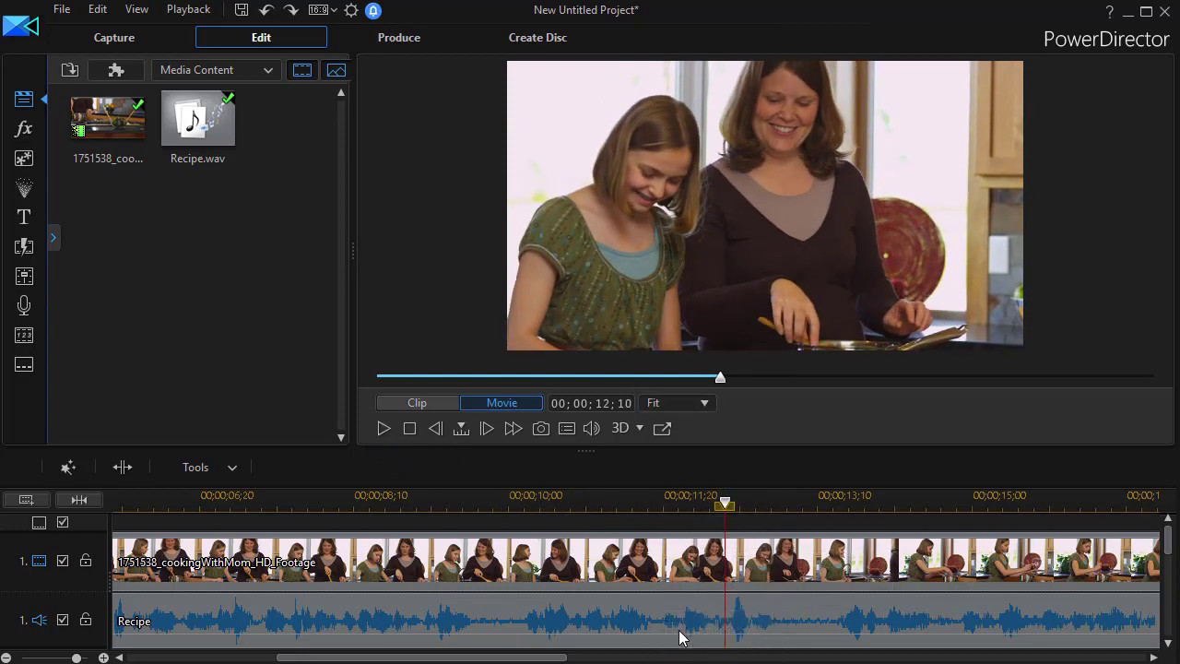
left_click_drag(726, 503, 683, 520)
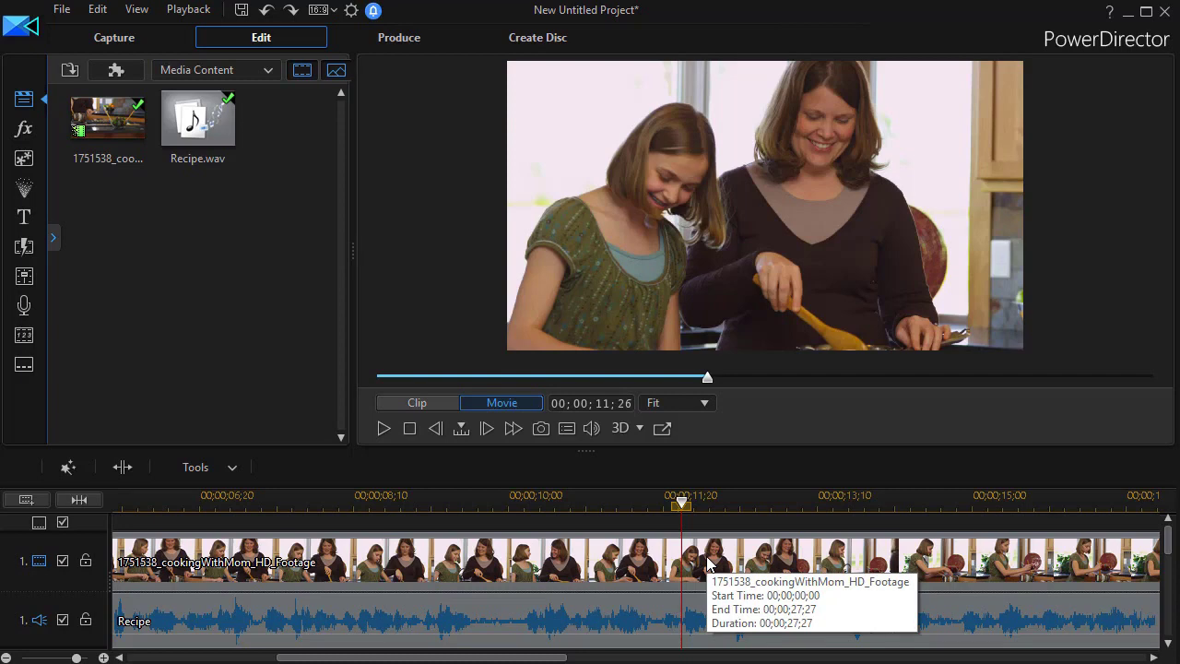
Step: Split the cooking footage and Recipe narration at 11;26 and again at 12;10
key("ctrl+t")
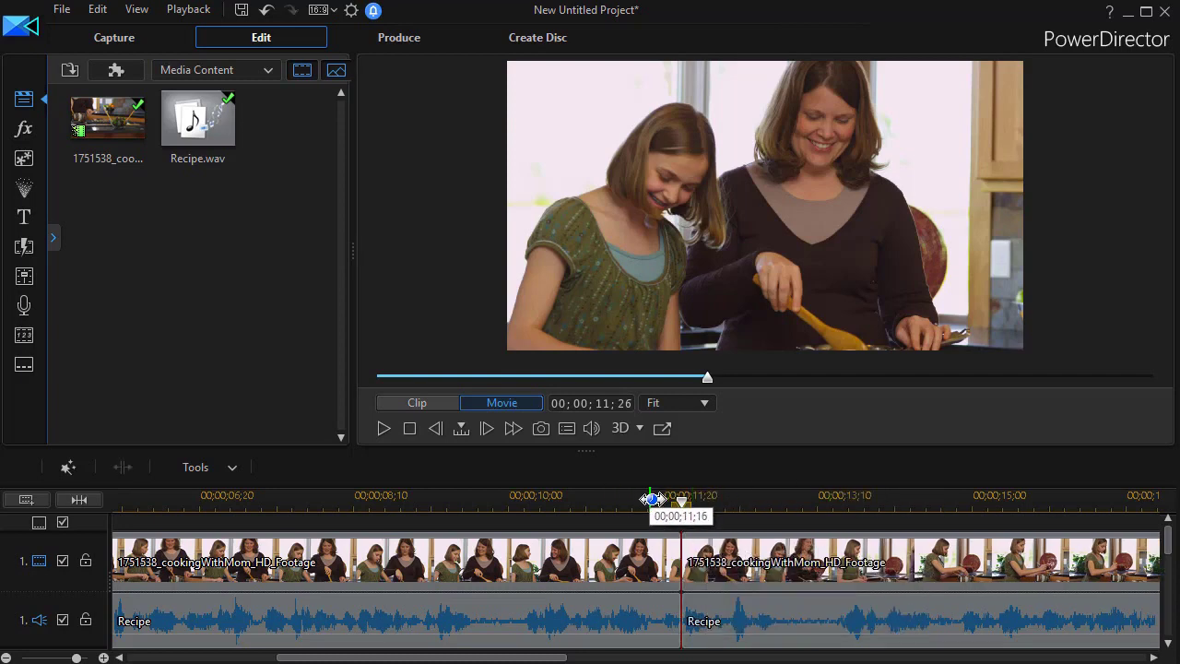
left_click_drag(680, 498, 725, 516)
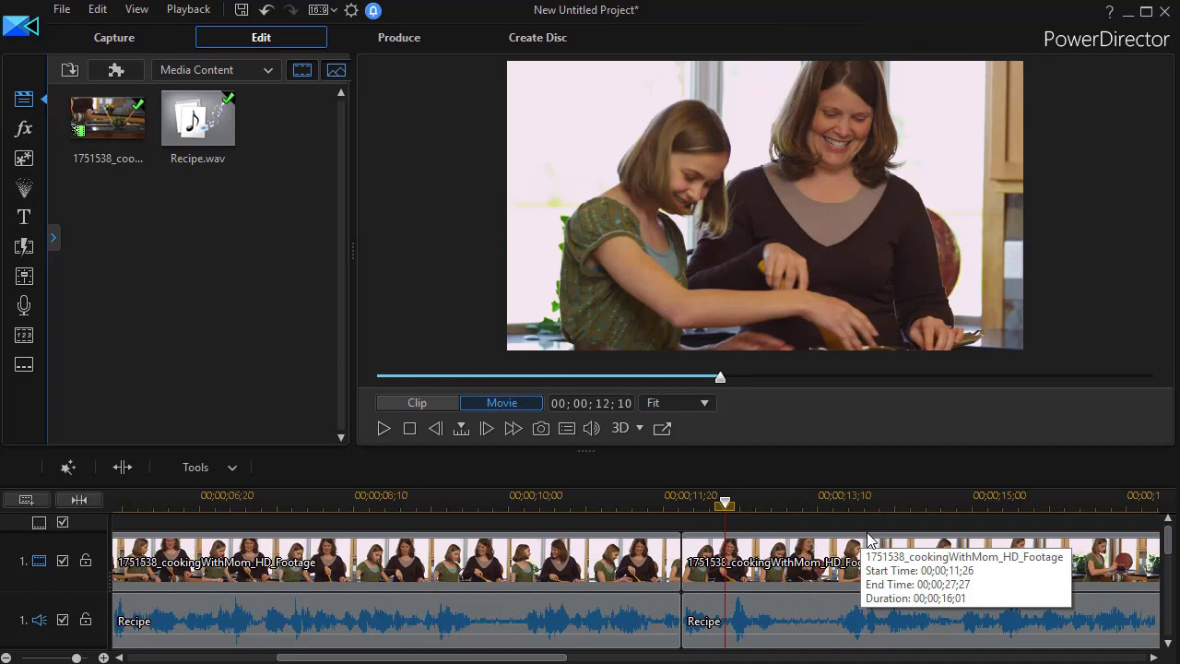
key("ctrl+t")
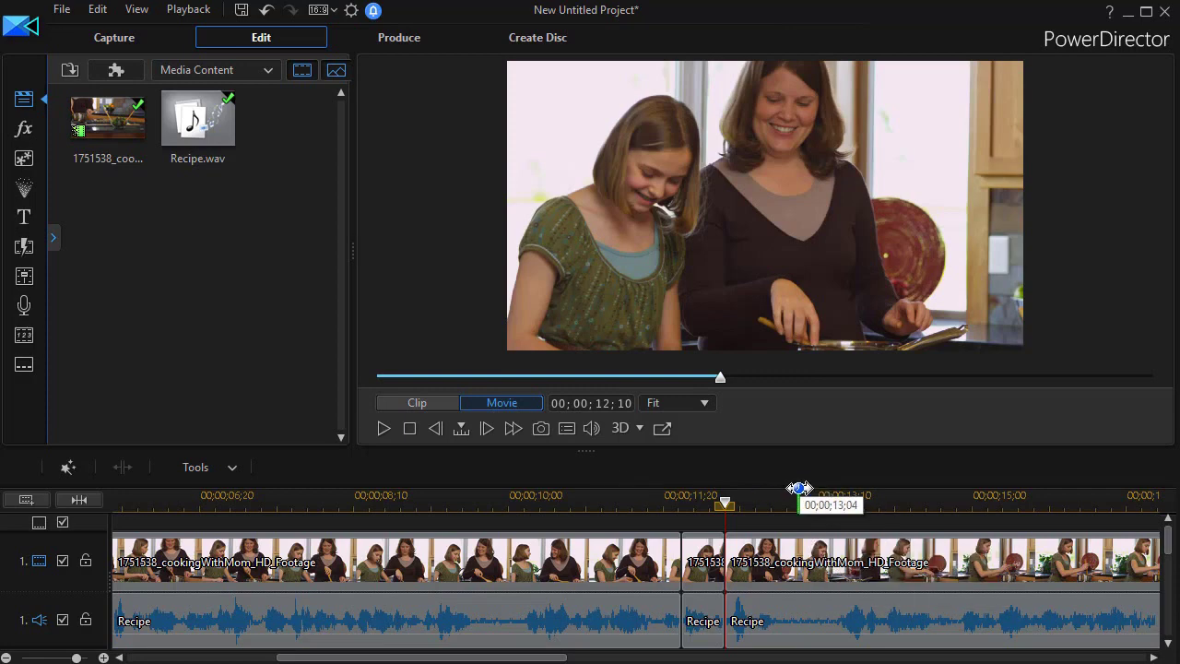
Step: Drop the middle Recipe narration piece's volume line to the bottom
left_click(706, 629)
mouse_move(707, 635)
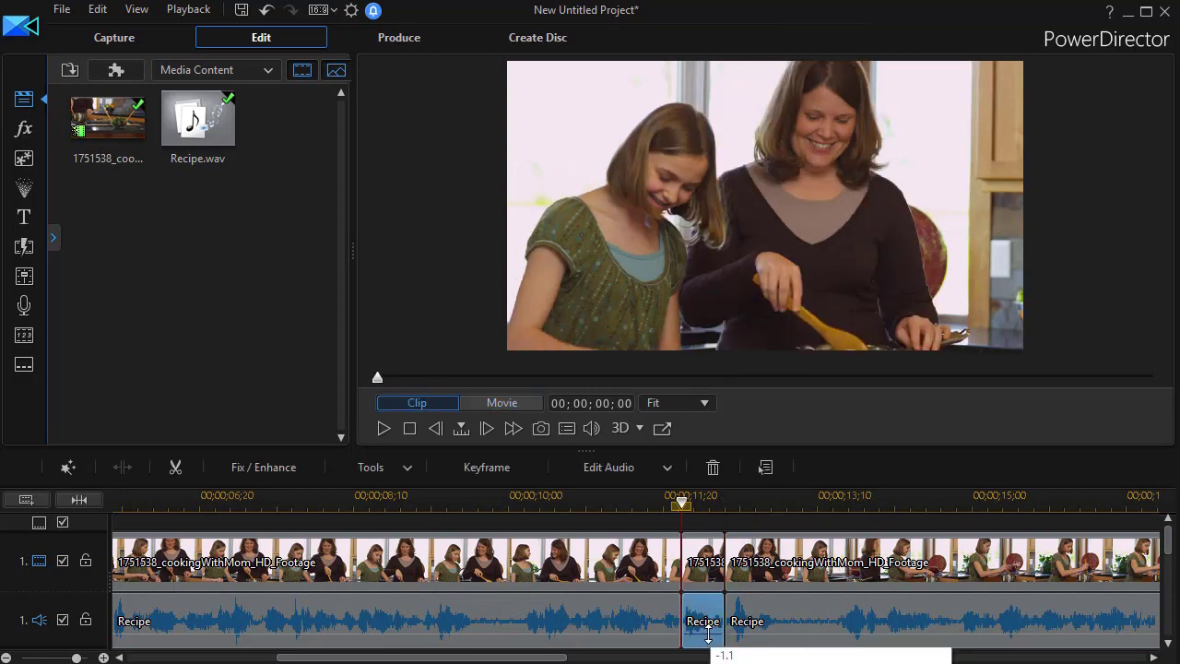
left_click_drag(708, 635, 707, 652)
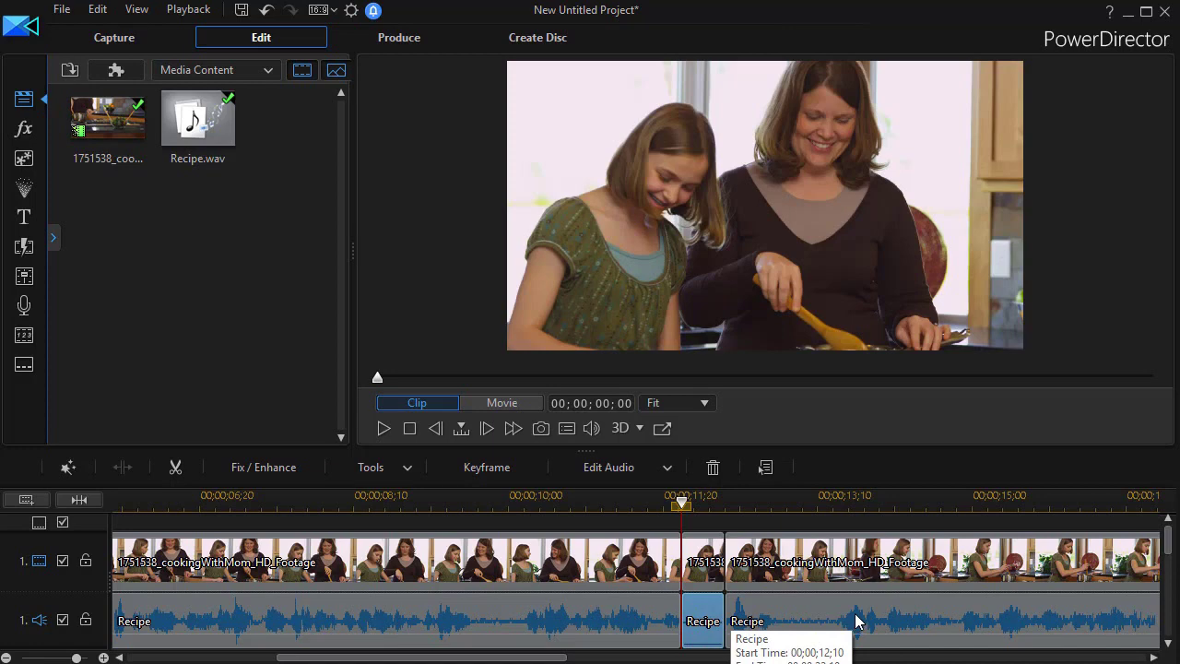
Step: Play back from 09;12 to confirm the unwanted word is muted
left_click(682, 507)
left_click_drag(682, 507, 453, 536)
left_click(434, 620)
left_click(386, 428)
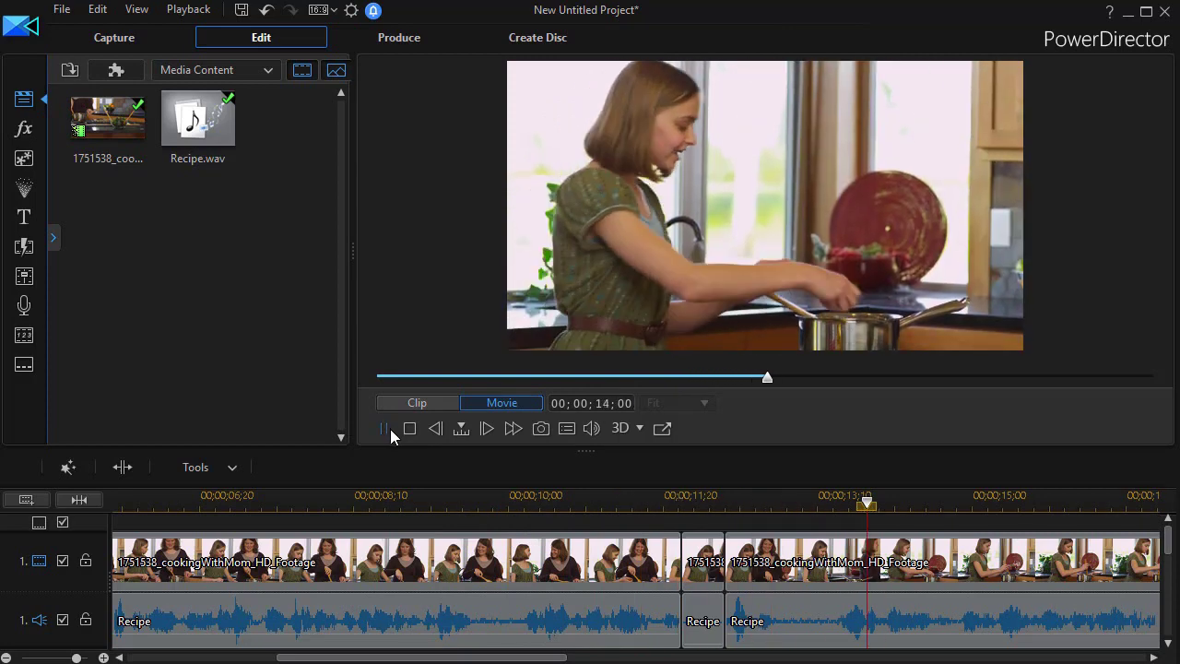
left_click(390, 429)
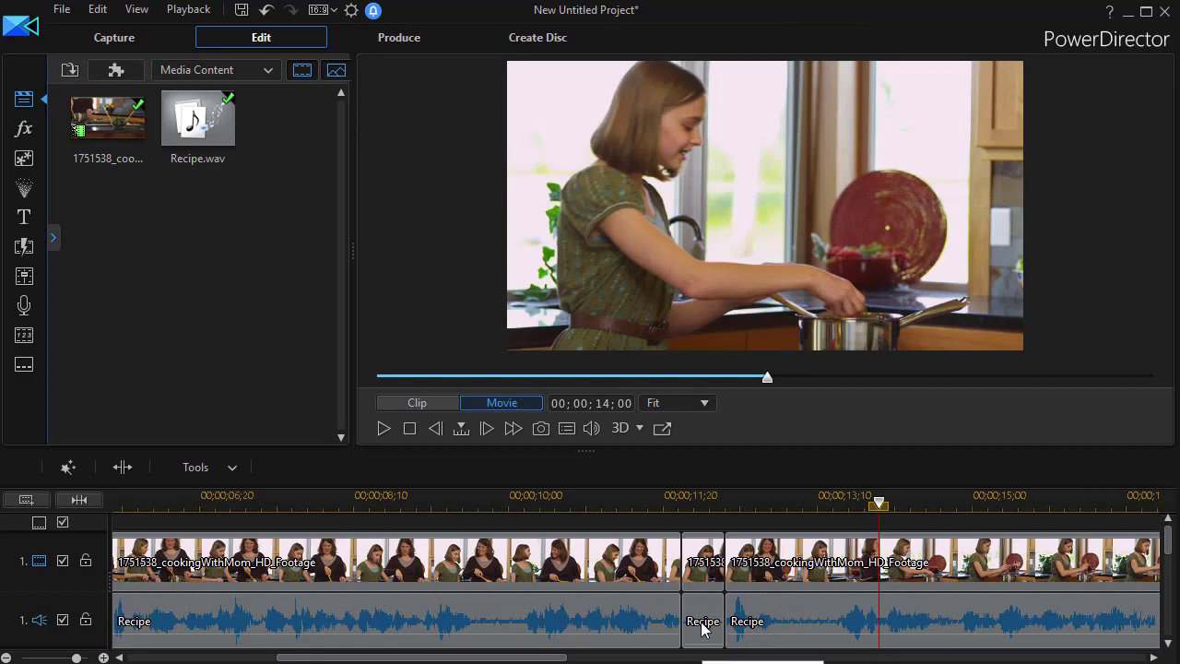
Step: Undo the splits and add four volume keyframes on the Recipe narration around the word
left_click(784, 611)
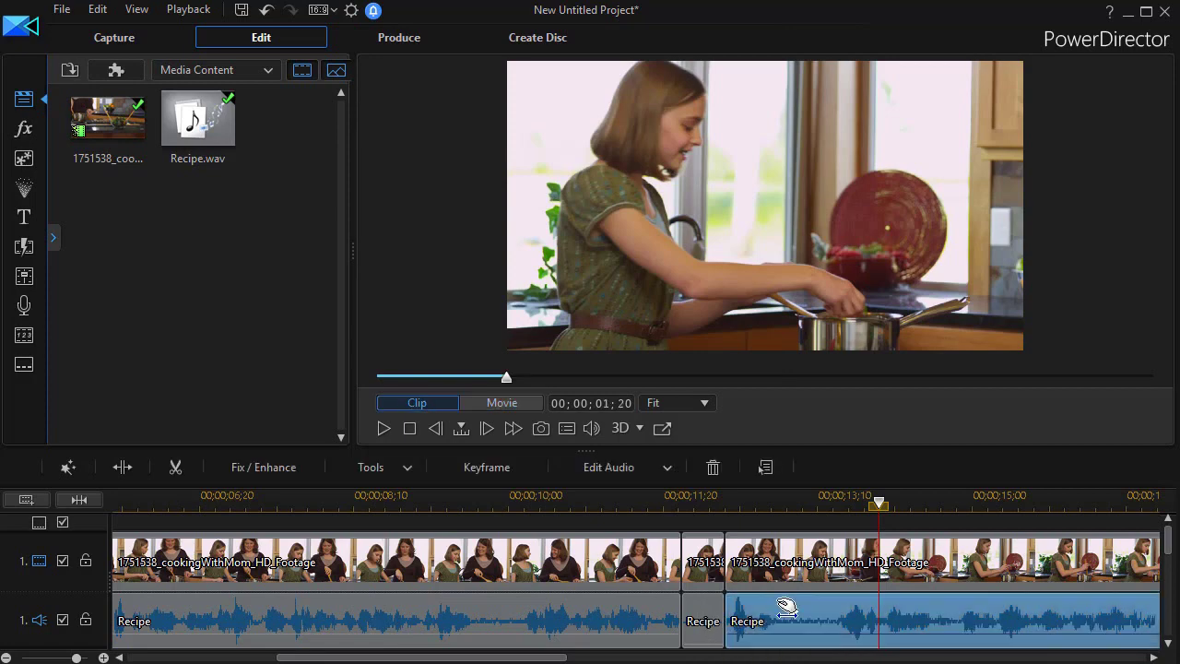
key("ctrl+z")
key("ctrl+z")
key("ctrl+z")
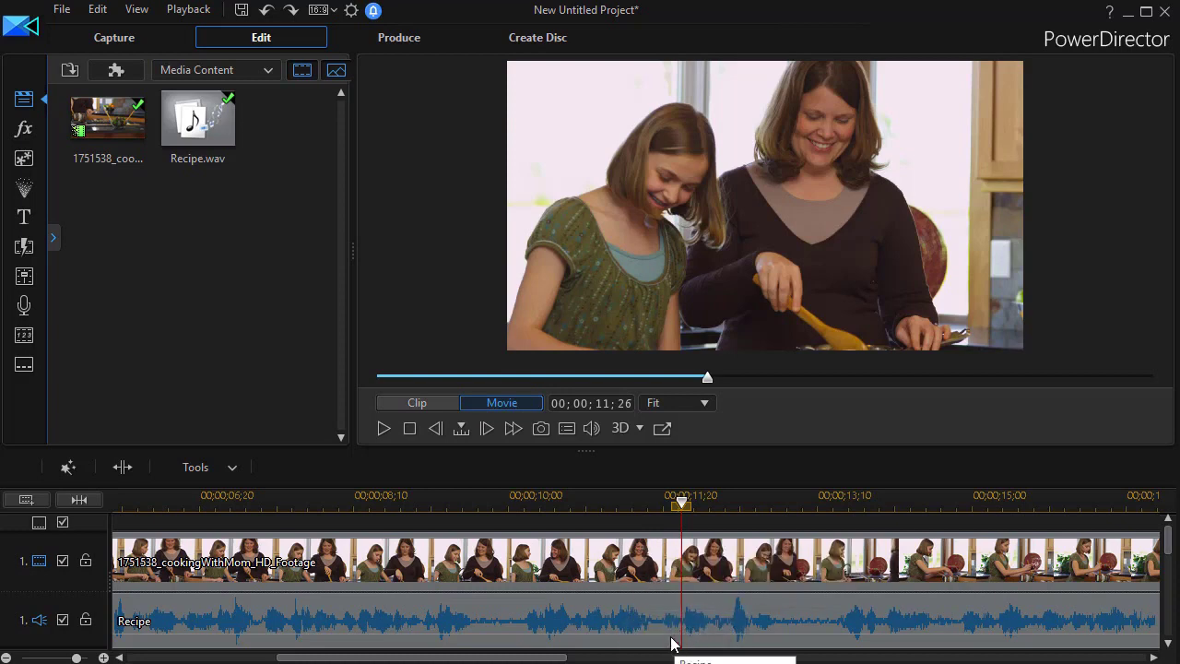
left_click(715, 616)
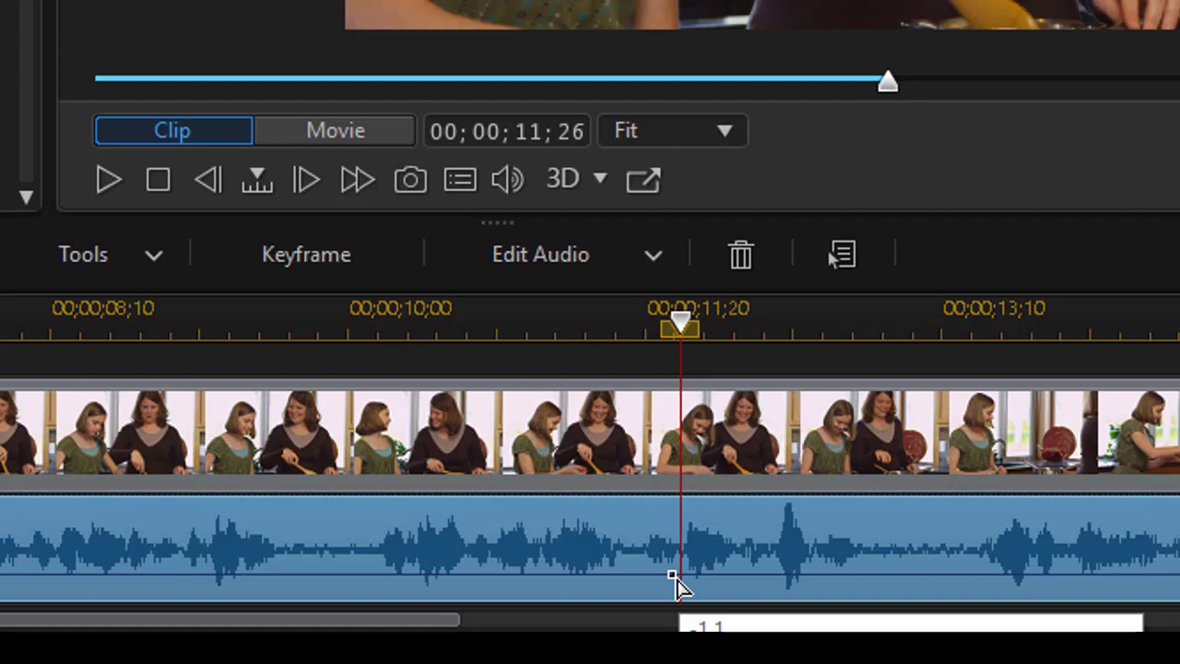
left_click(670, 574)
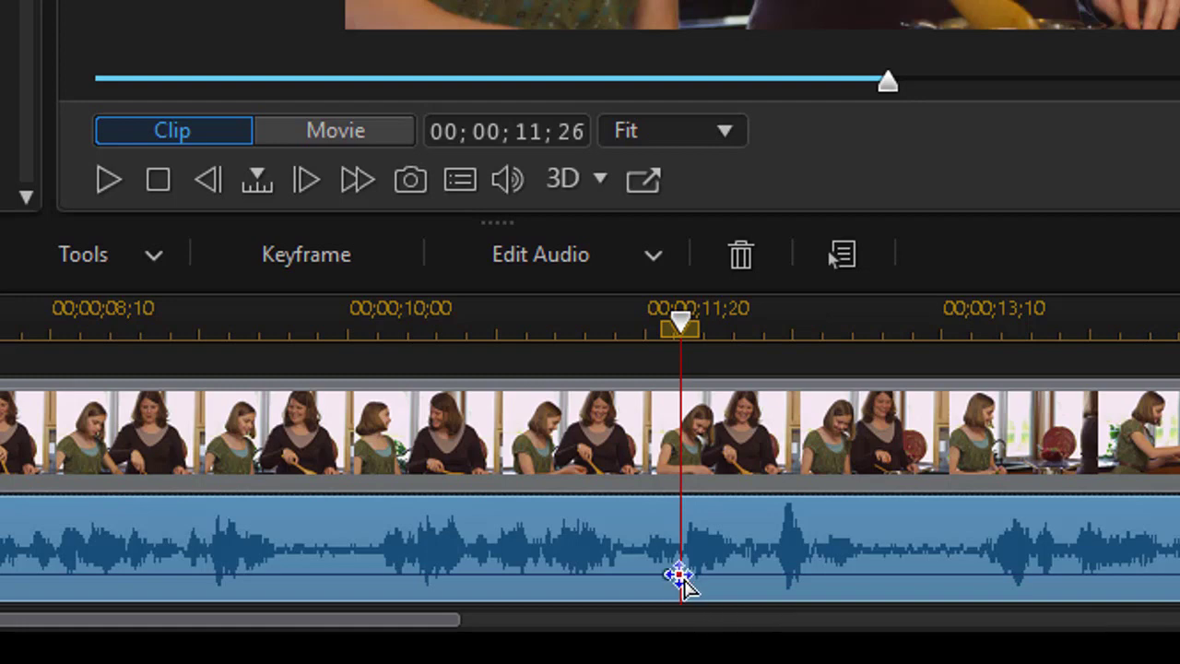
left_click(685, 573)
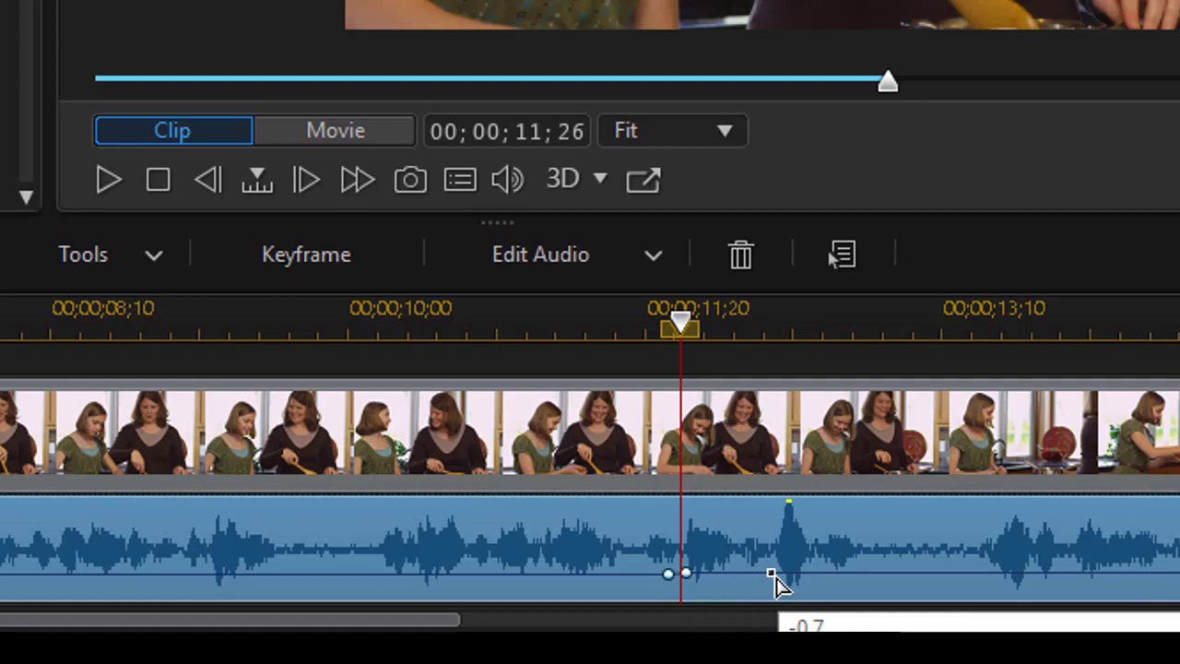
left_click(769, 574)
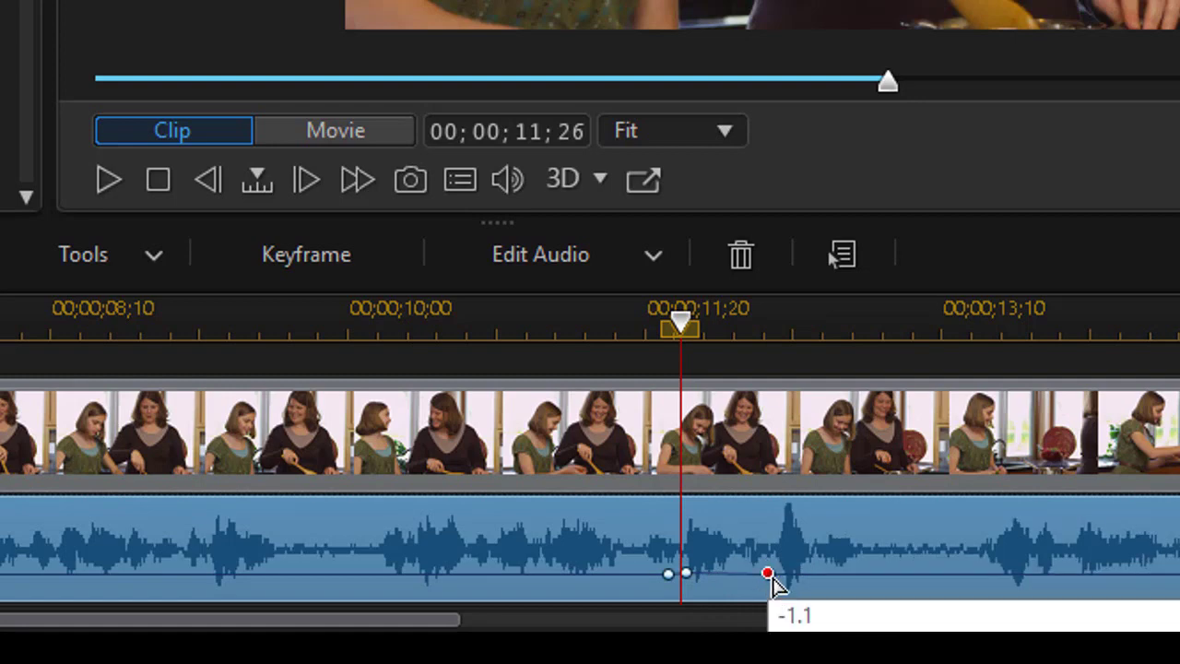
left_click(780, 574)
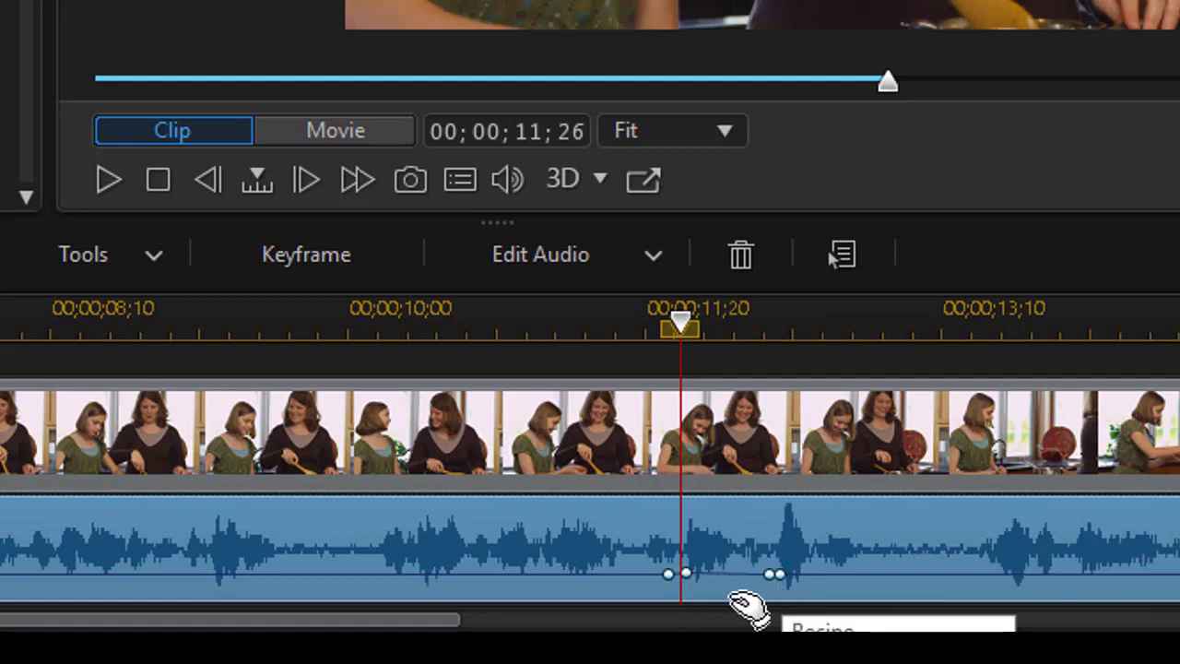
Step: Lower the two inner volume keyframes just after 11;20 to silence
left_click_drag(664, 318, 1033, 324)
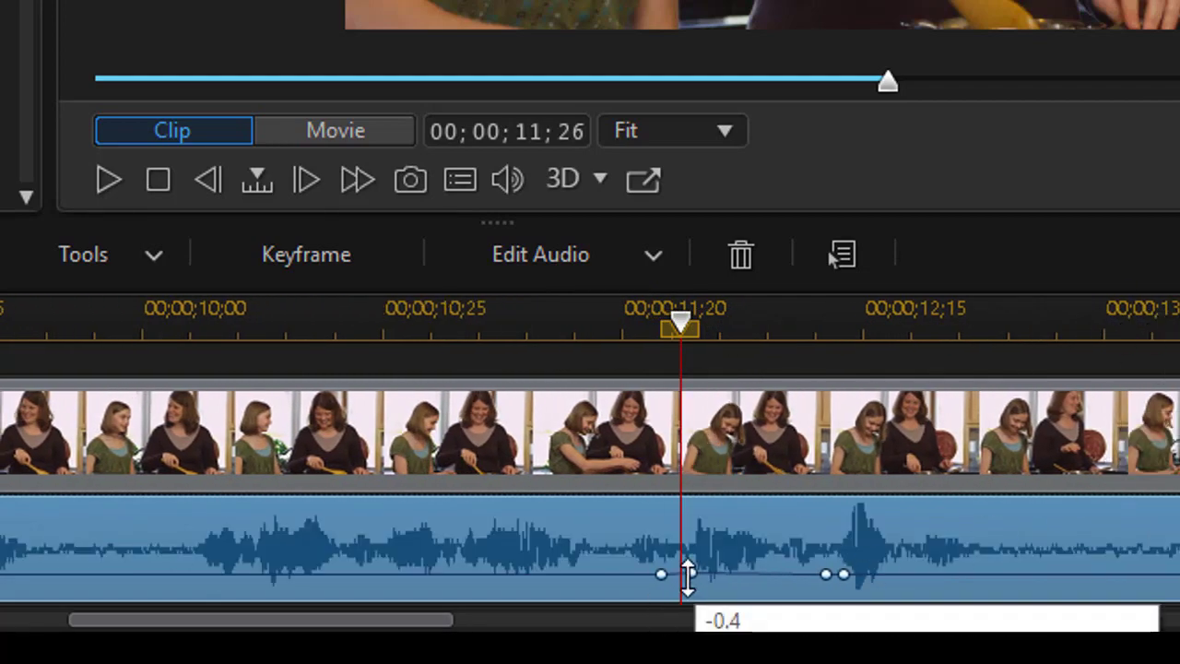
left_click(692, 574)
mouse_move(696, 578)
left_mouse_down()
mouse_move(682, 579)
mouse_move(683, 595)
left_mouse_up()
left_click(838, 576)
left_click_drag(835, 579, 817, 608)
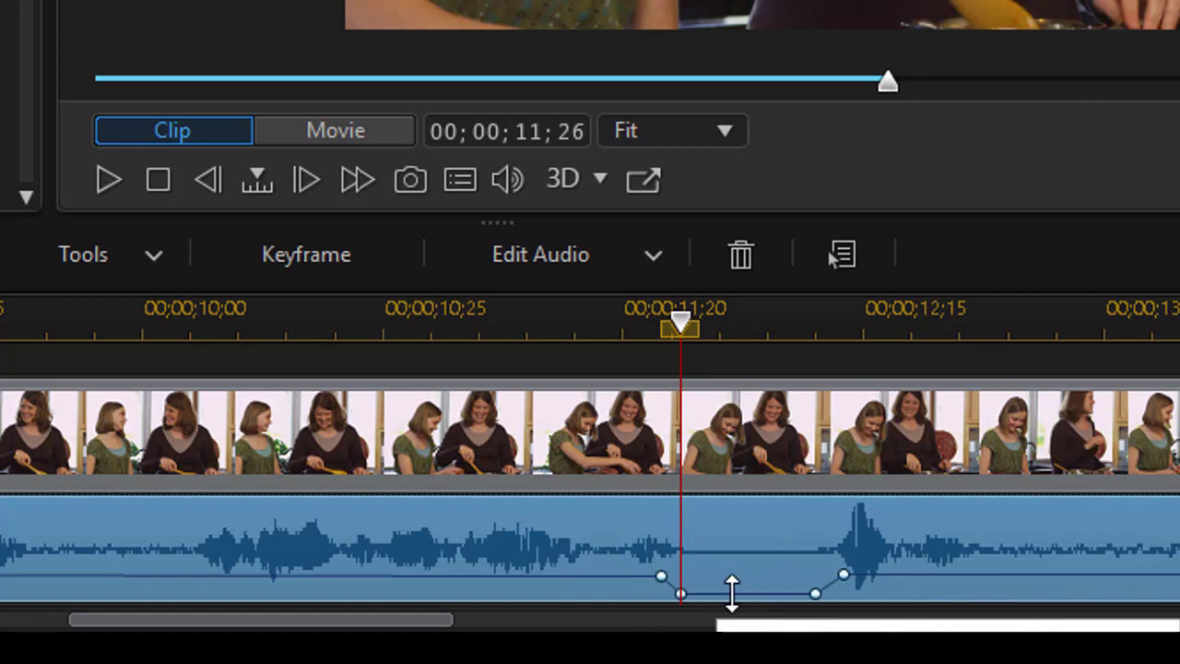
Step: Play the passage from about 10;00 to check the volume dip
left_click_drag(680, 330, 469, 350)
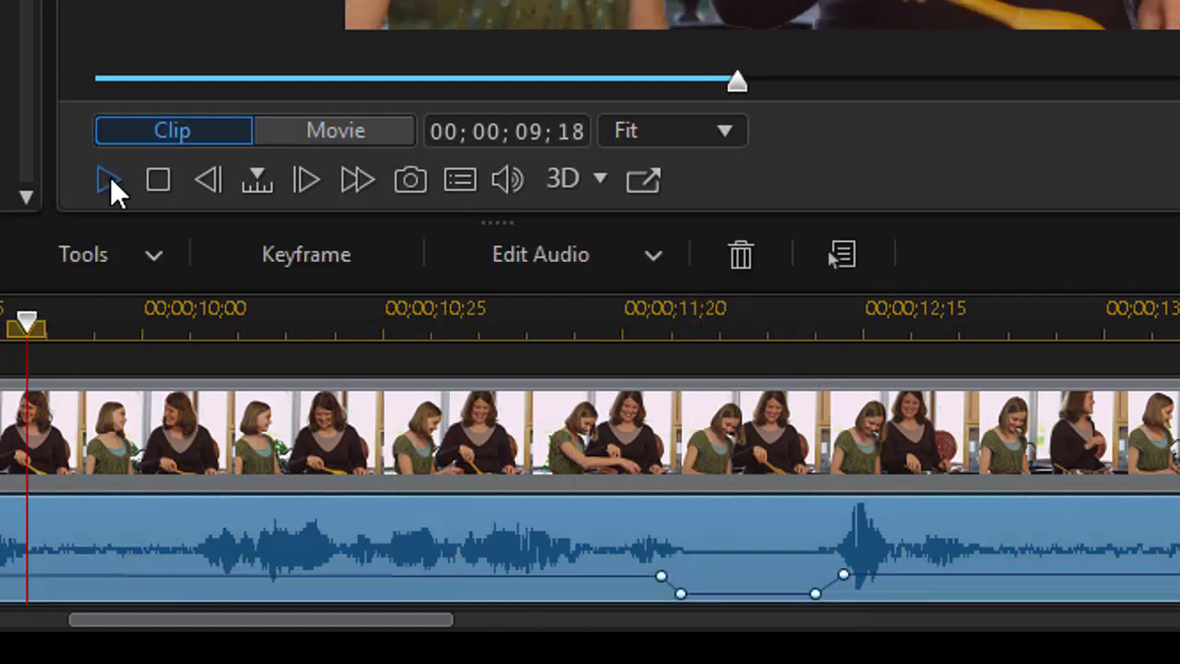
left_click(110, 177)
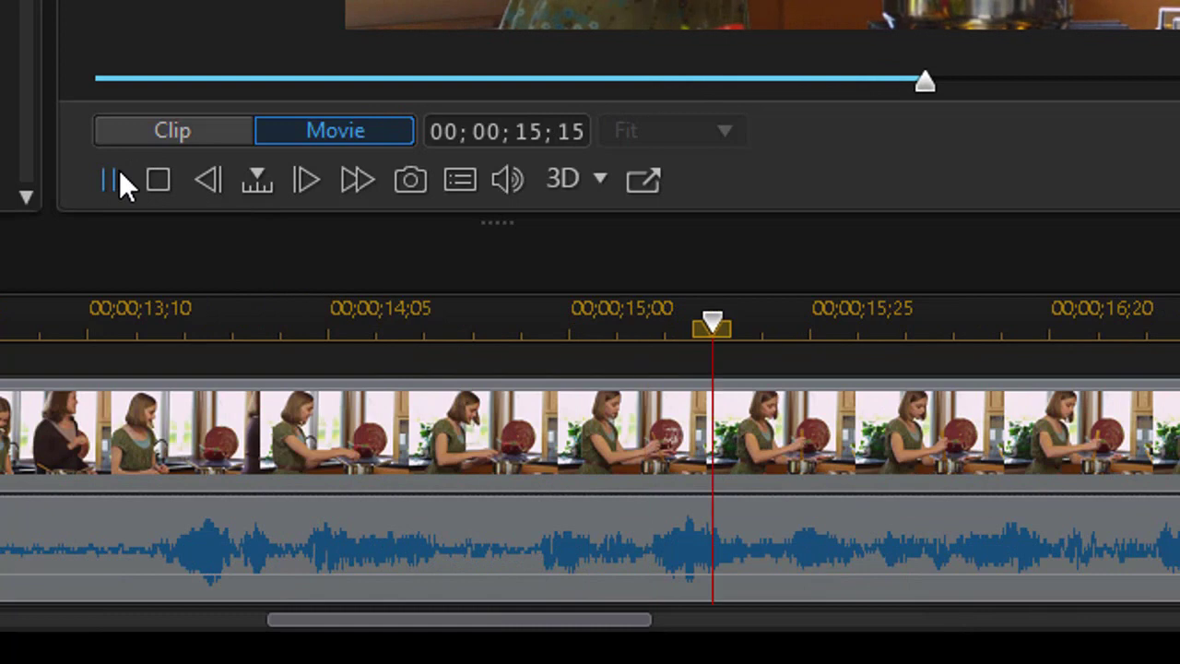
left_click(109, 178)
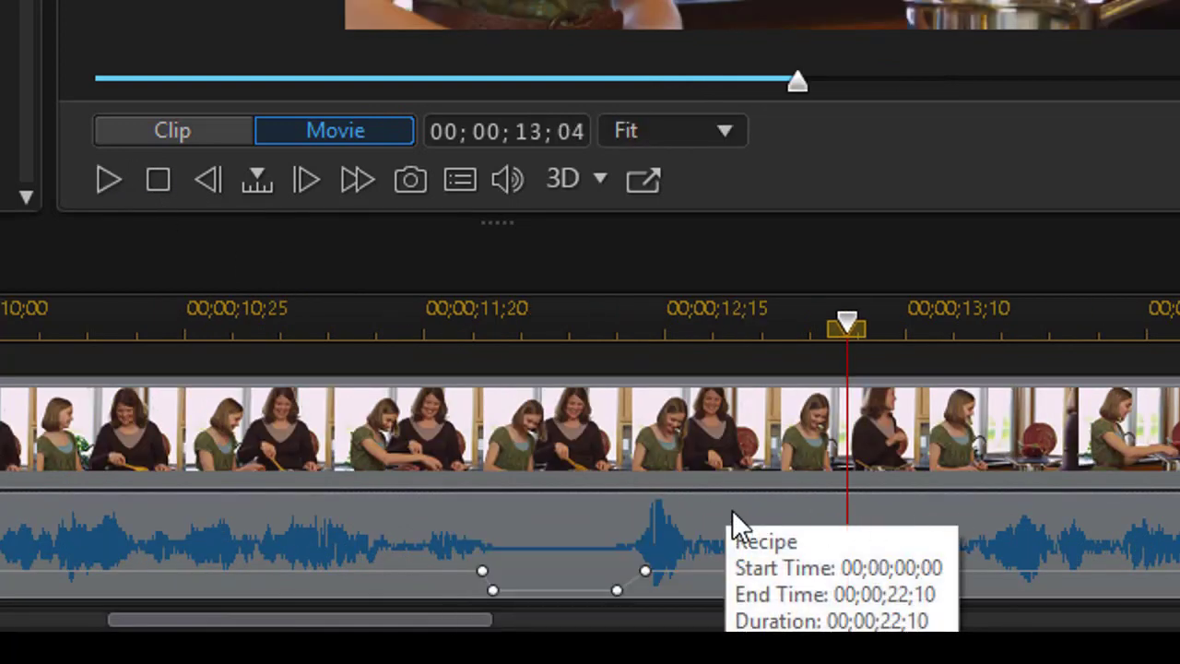
Step: Open Recipe(0).wav in WaveEditor and zoom in three times on the waveform
left_click(732, 513)
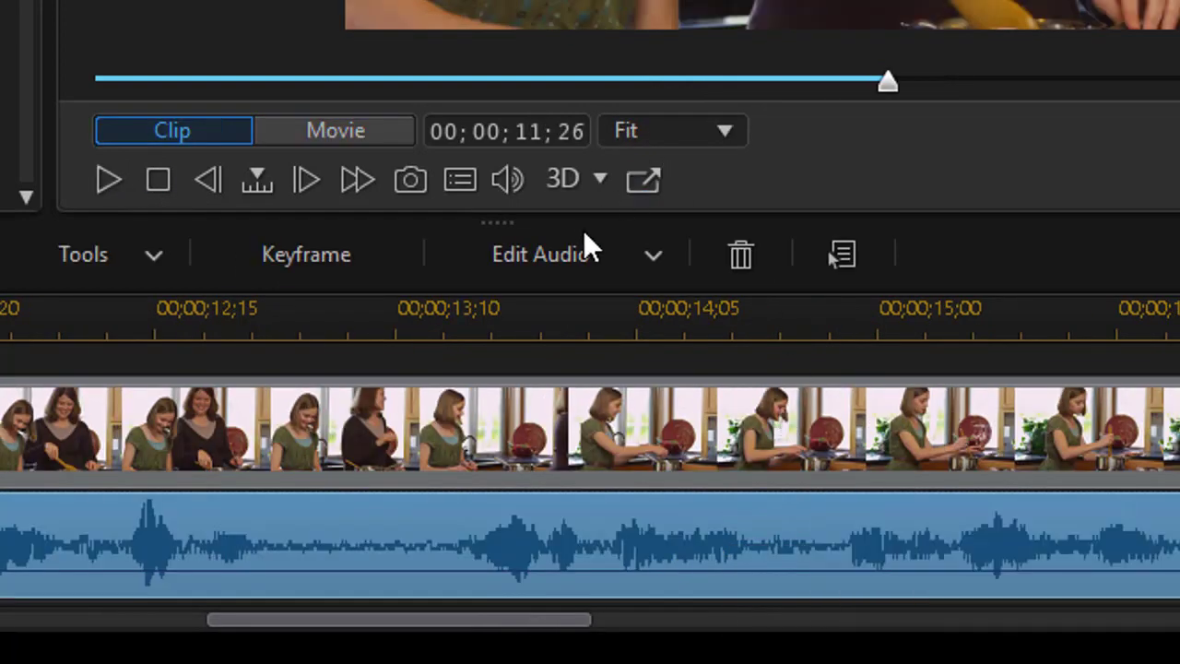
left_click(542, 256)
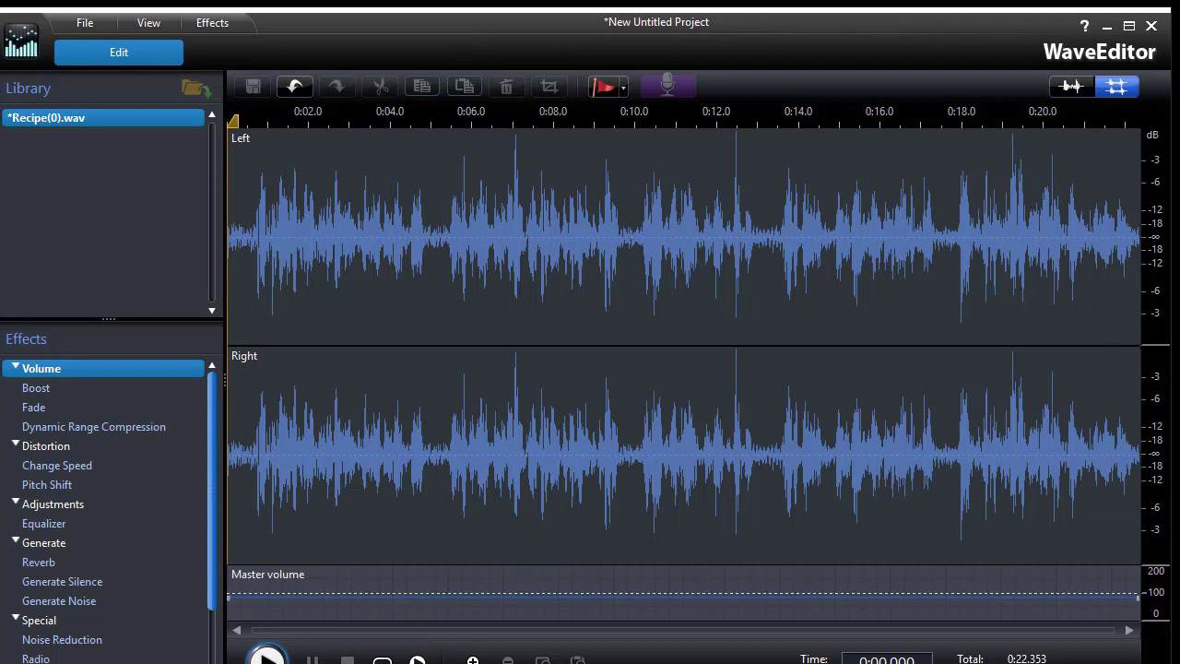
left_click(473, 660)
left_click(473, 660)
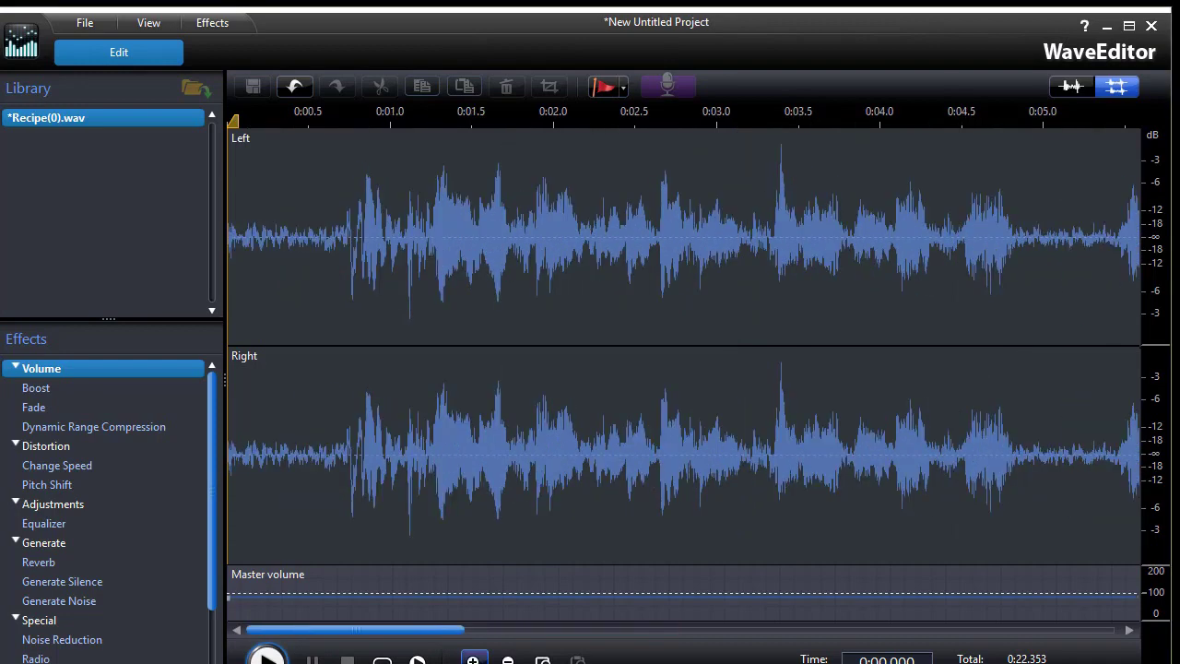
left_click(473, 660)
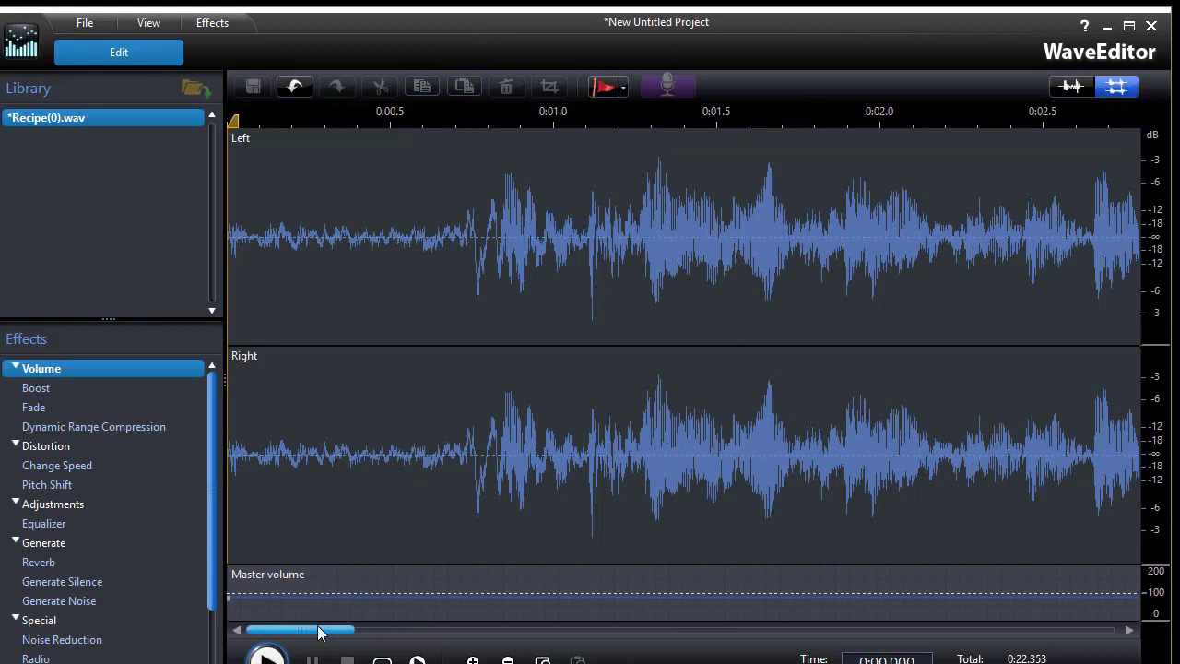
Step: Play the narration's opening seconds to locate the unwanted word
left_click(259, 293)
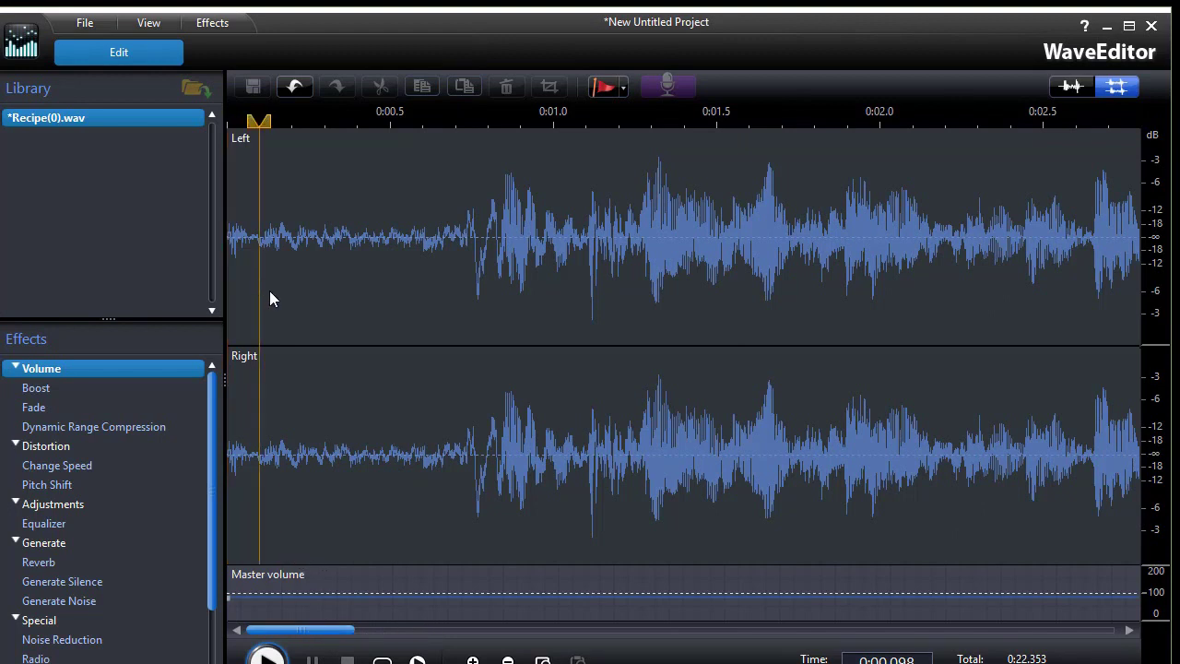
left_click(267, 658)
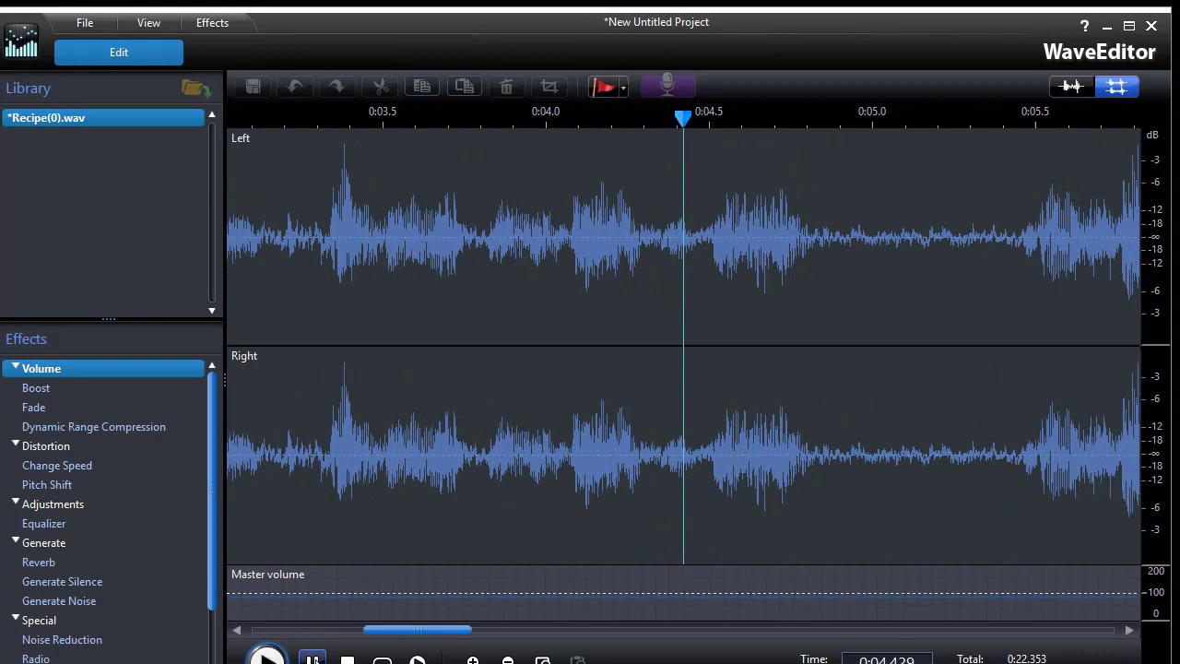
key("space")
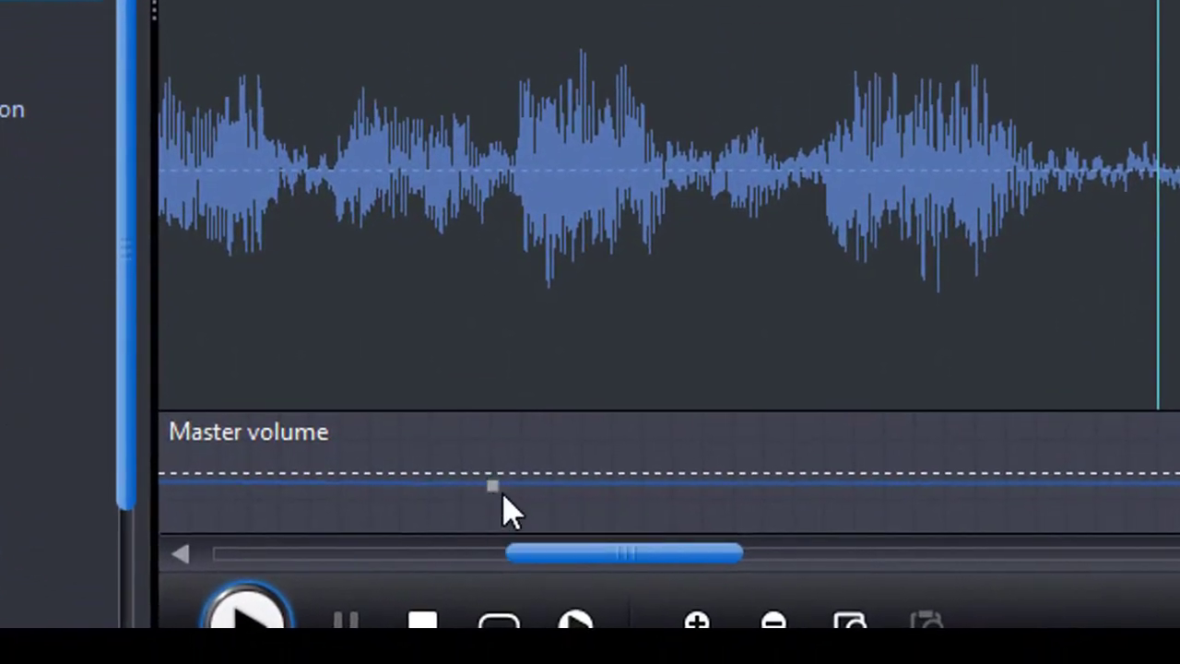
Step: Add Master volume points around the 4-second word and pull the inner ones to 0%
left_click(421, 481)
left_click(791, 485)
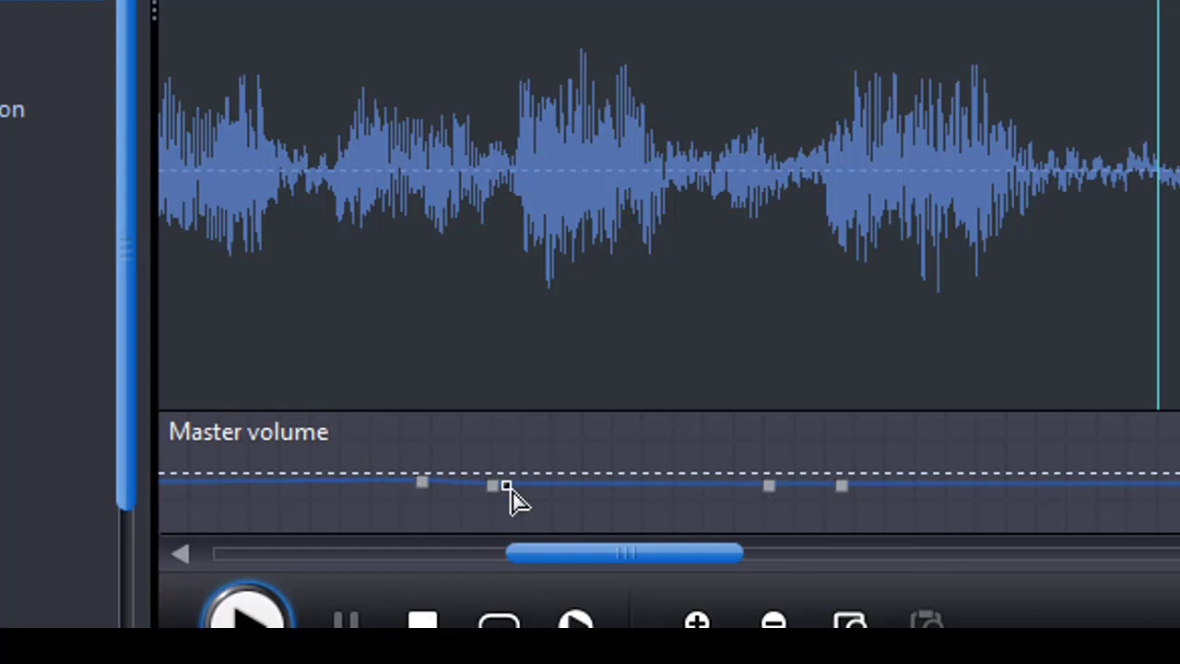
left_click_drag(495, 487, 466, 546)
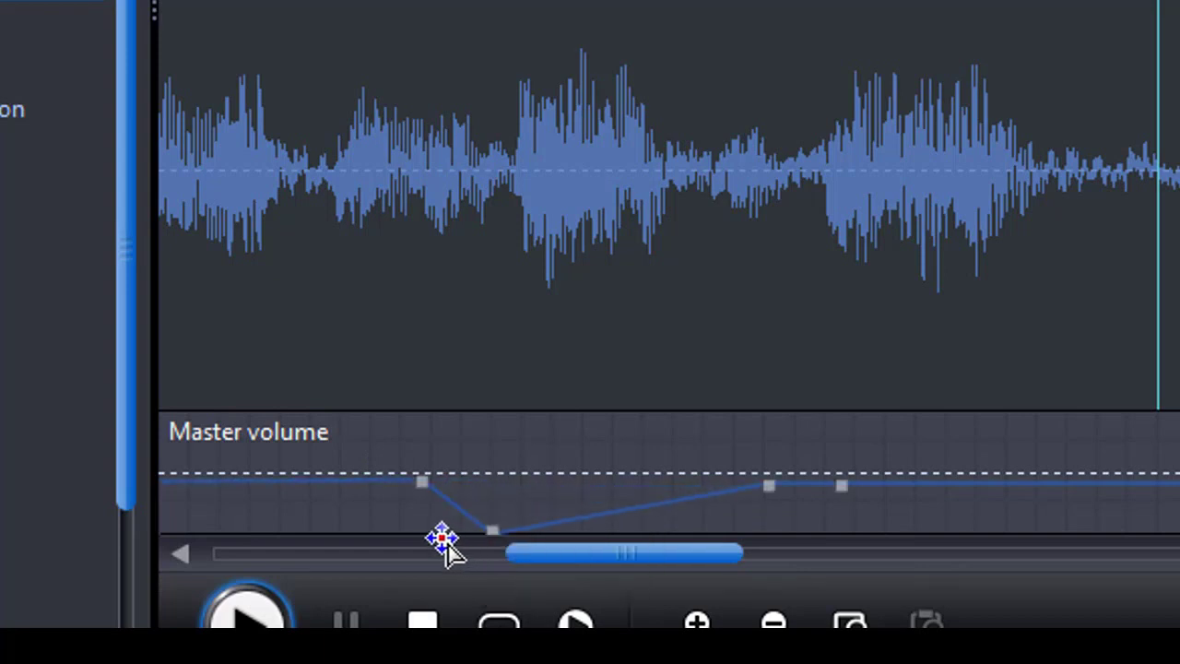
left_click_drag(766, 483, 778, 537)
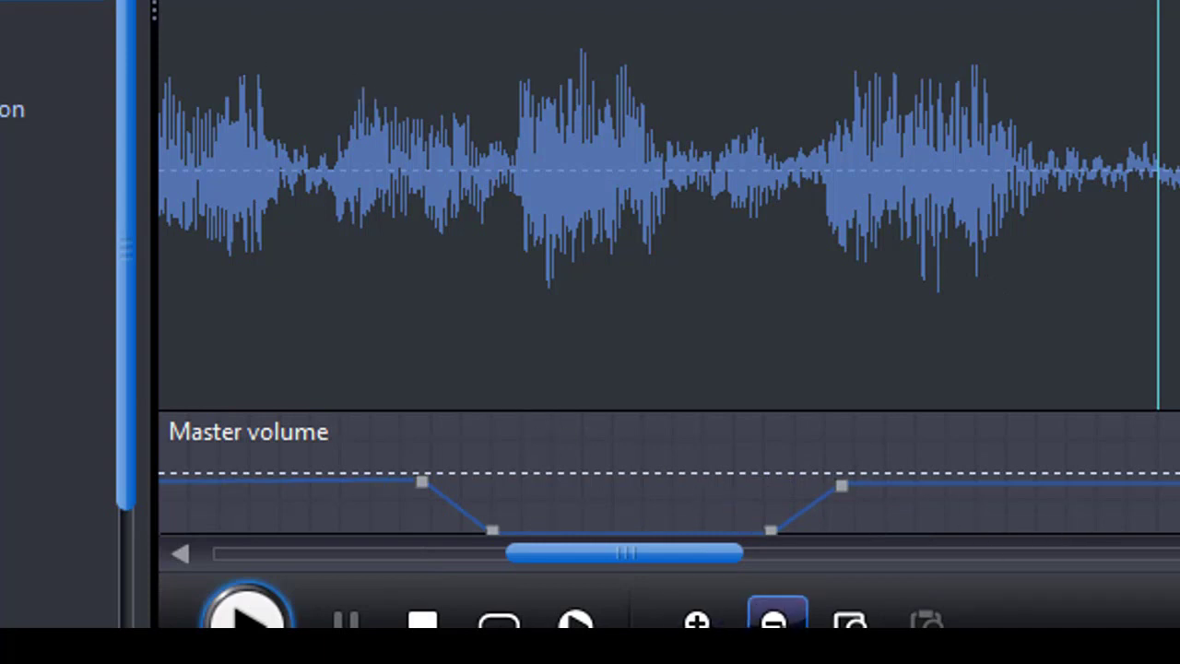
Step: Zoom out, play back the silenced stretch, and add an extra point on the lowered volume
left_click(774, 618)
left_click(773, 618)
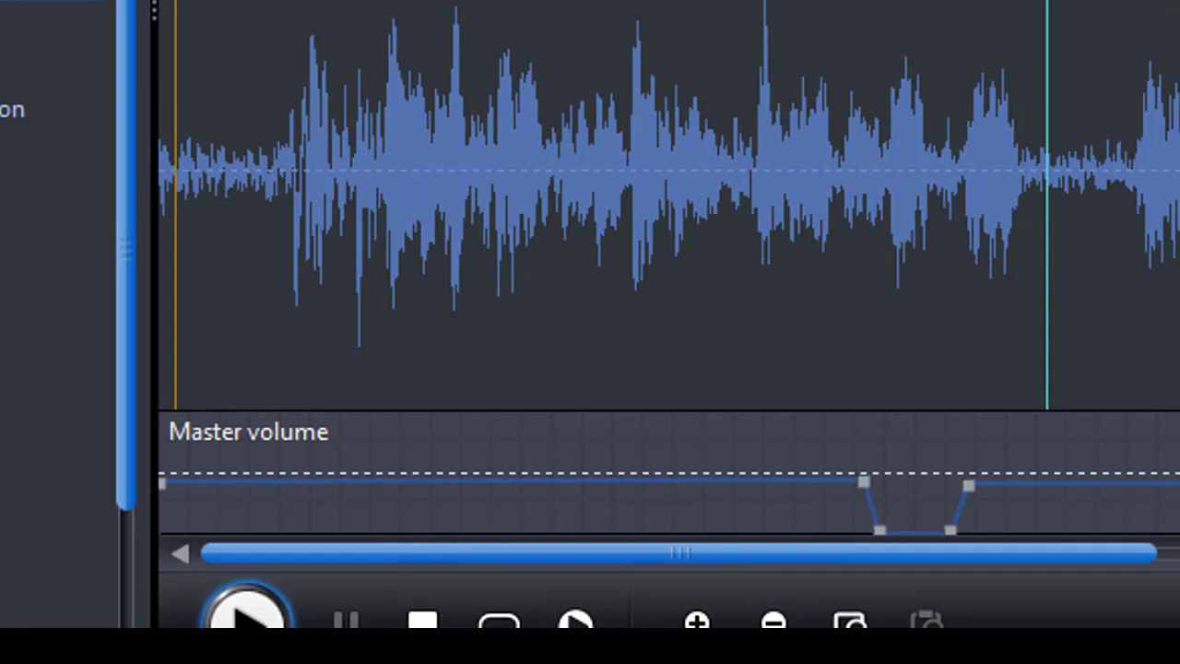
left_click(522, 277)
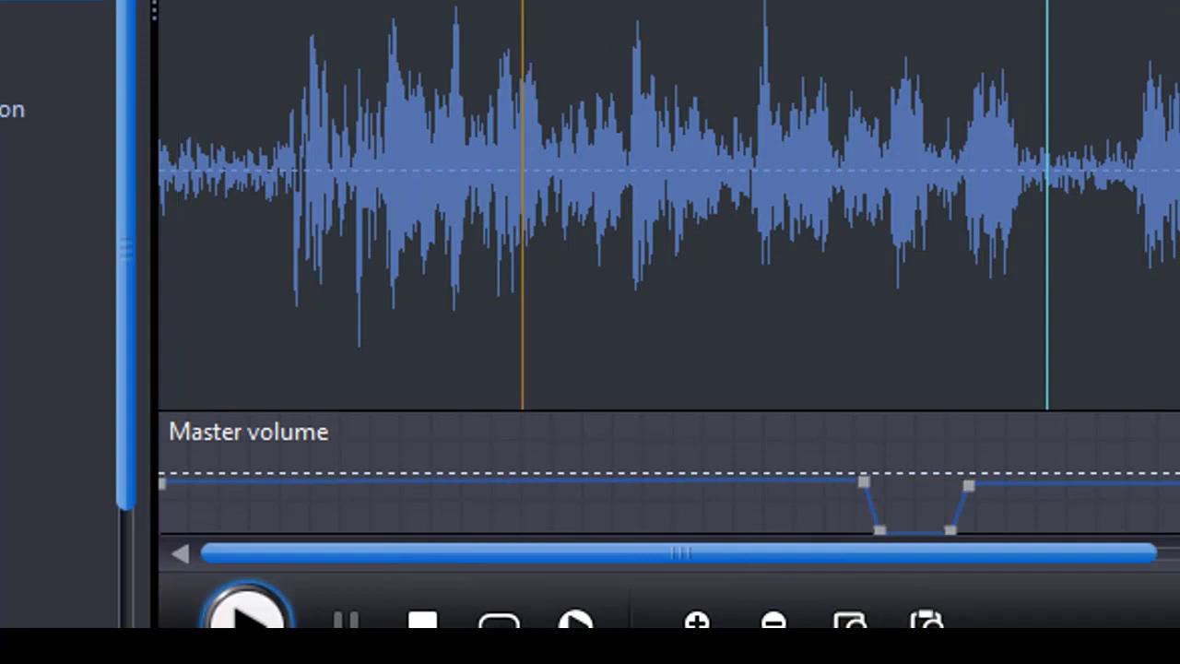
left_click(237, 622)
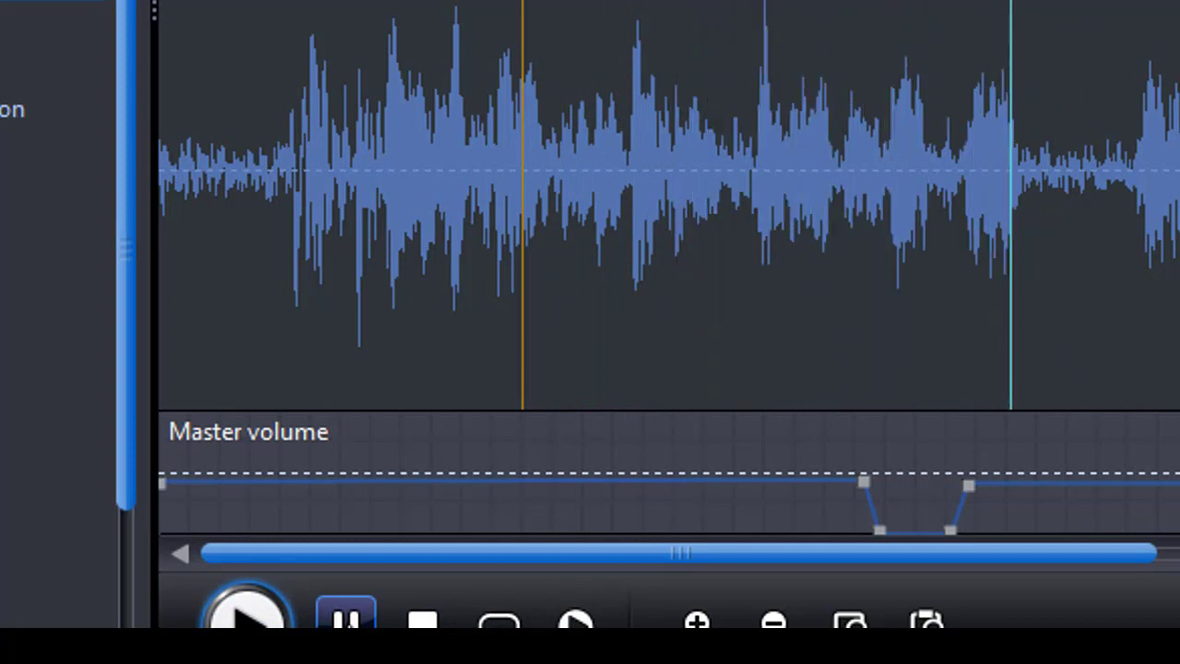
key("space")
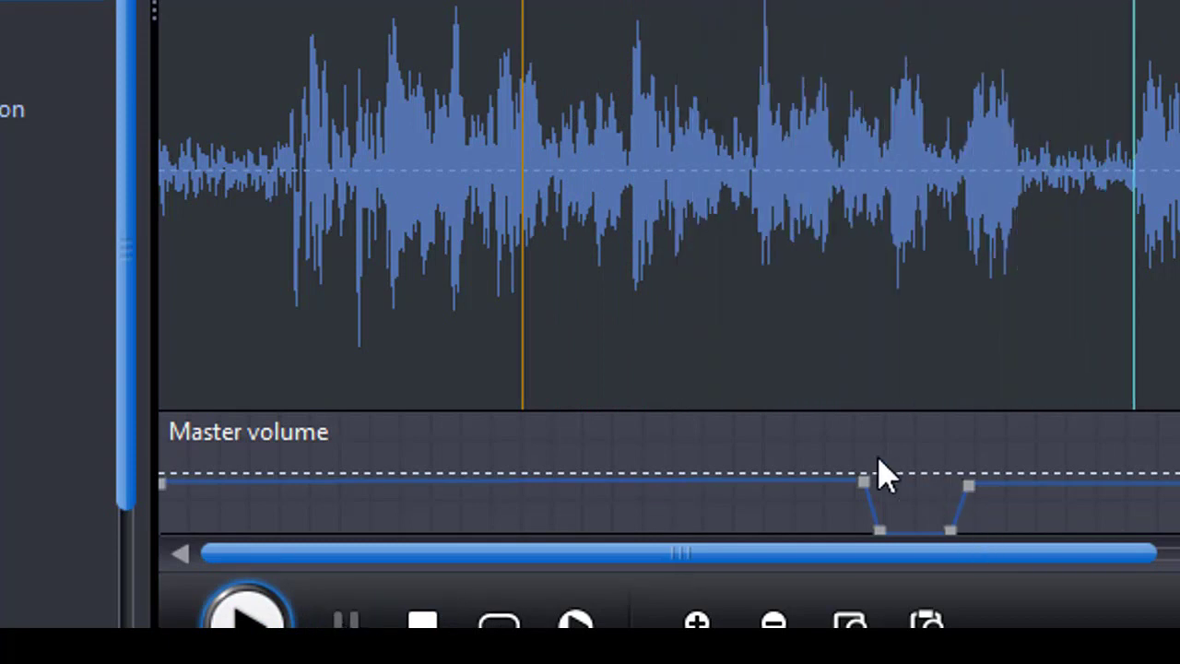
mouse_move(968, 490)
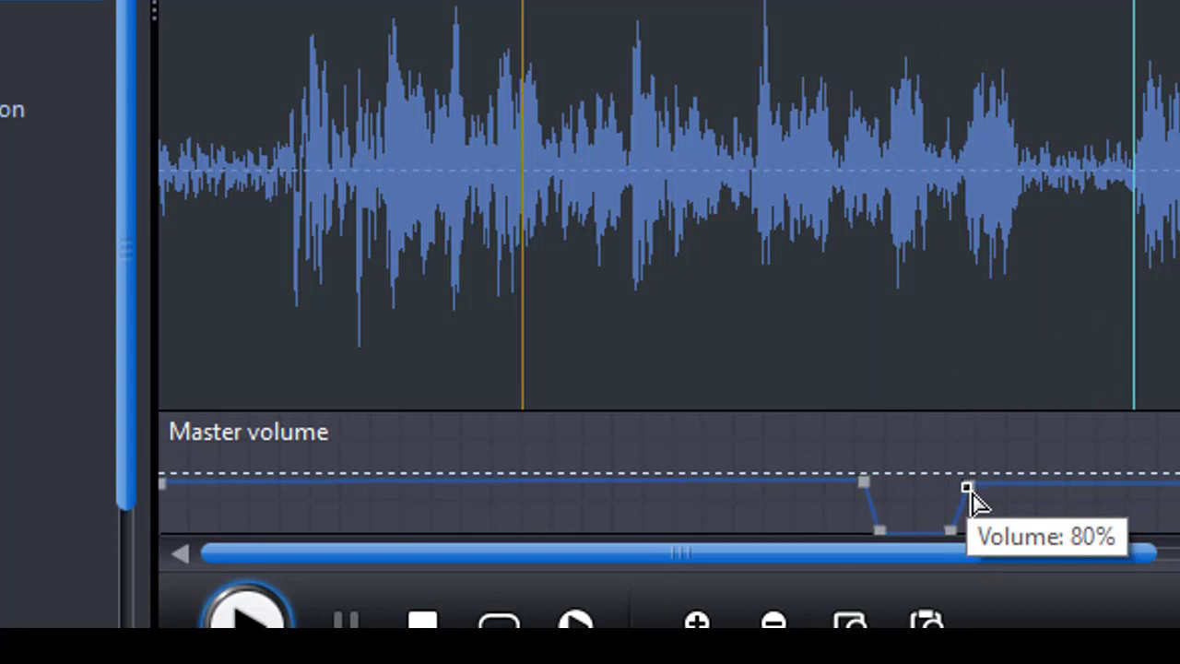
left_click(918, 530)
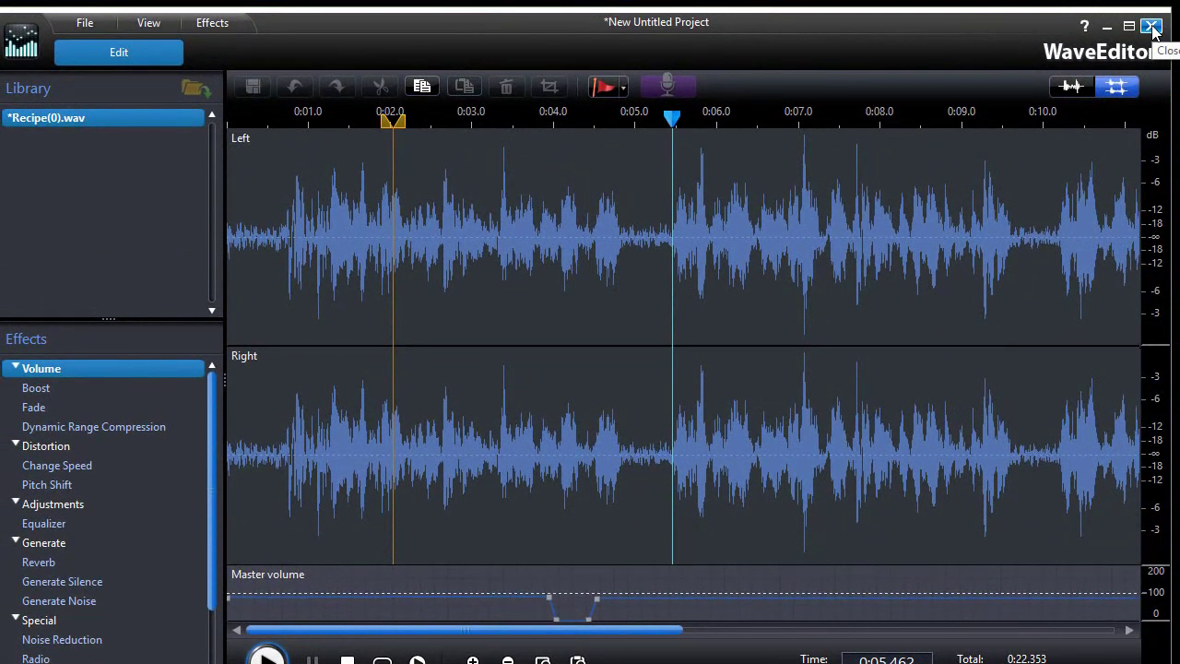
Step: Close WaveEditor and save the Recipe(0).wav changes back into PowerDirector
left_click(1153, 28)
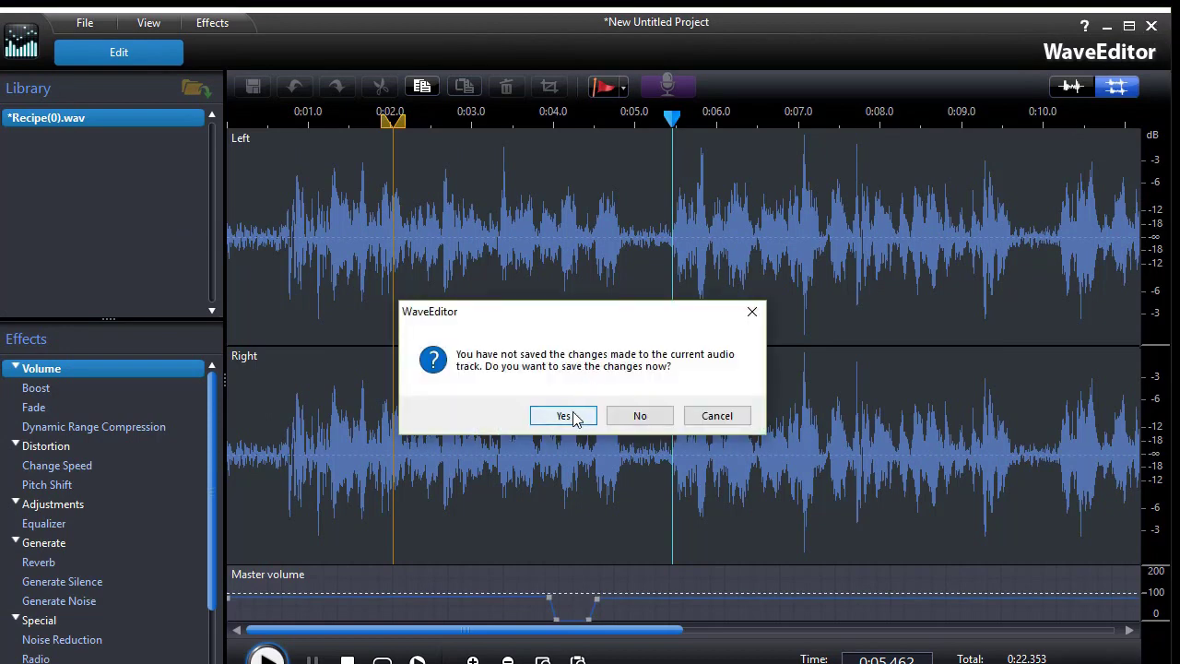
left_click(570, 415)
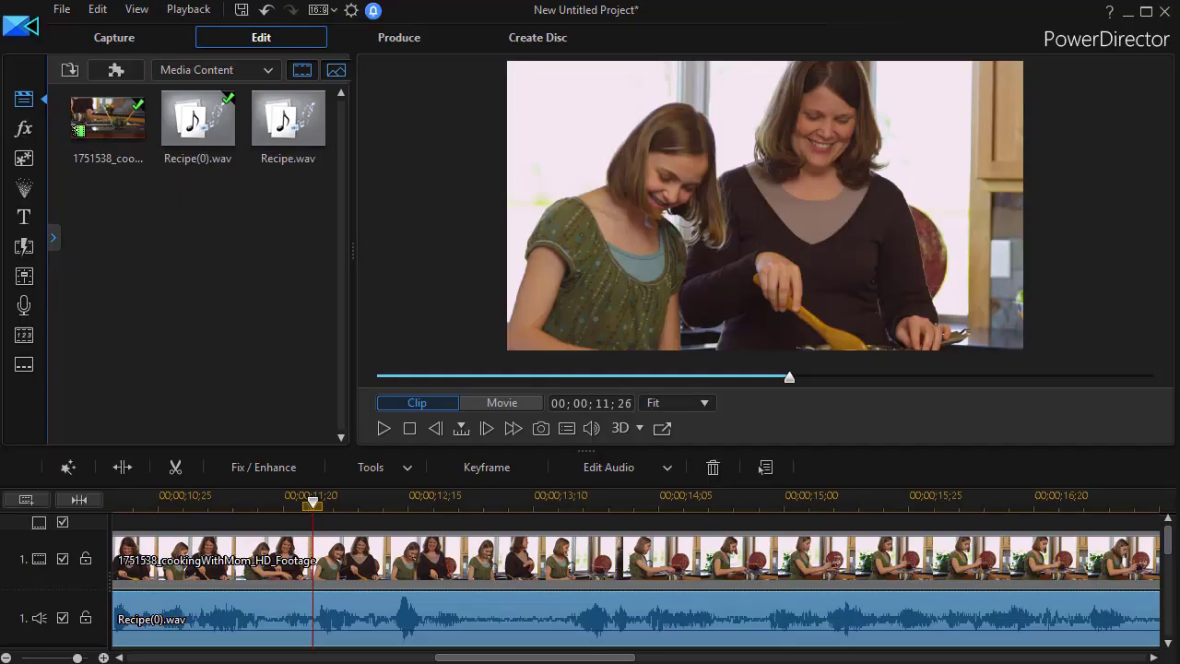